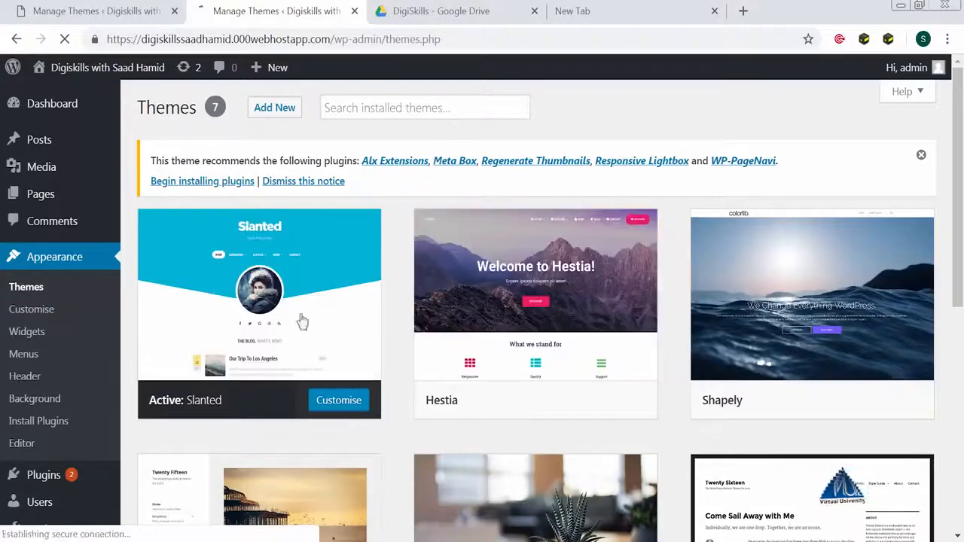
# Activate the Twenty Sixteen theme
pyautogui.scroll(-1, 701, 453)
pyautogui.scroll(-4, 700, 453)
pyautogui.click(821, 326)
# Open the live site from the site name in a new tab and switch to it
pyautogui.moveTo(120, 76)
pyautogui.rightClick(162, 72)
pyautogui.click(203, 88)
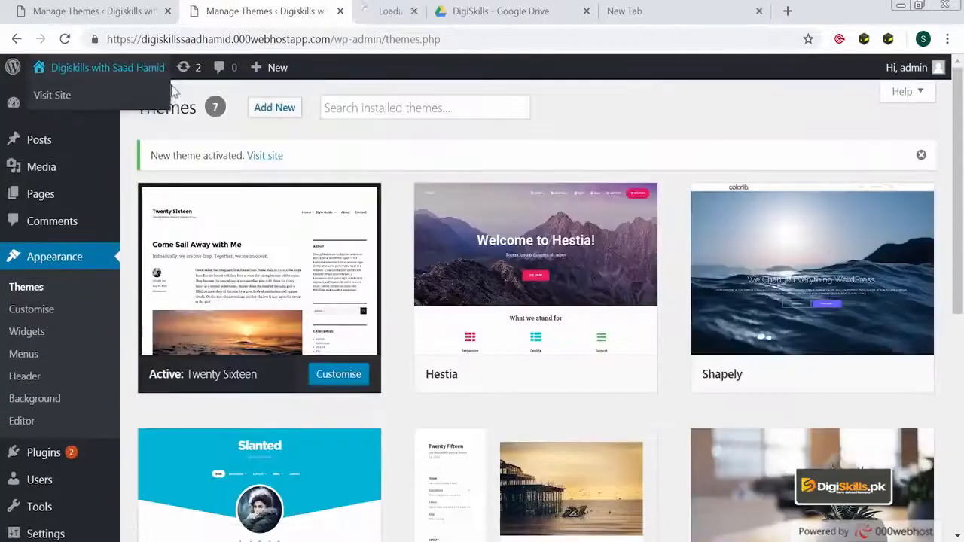
pyautogui.click(400, 15)
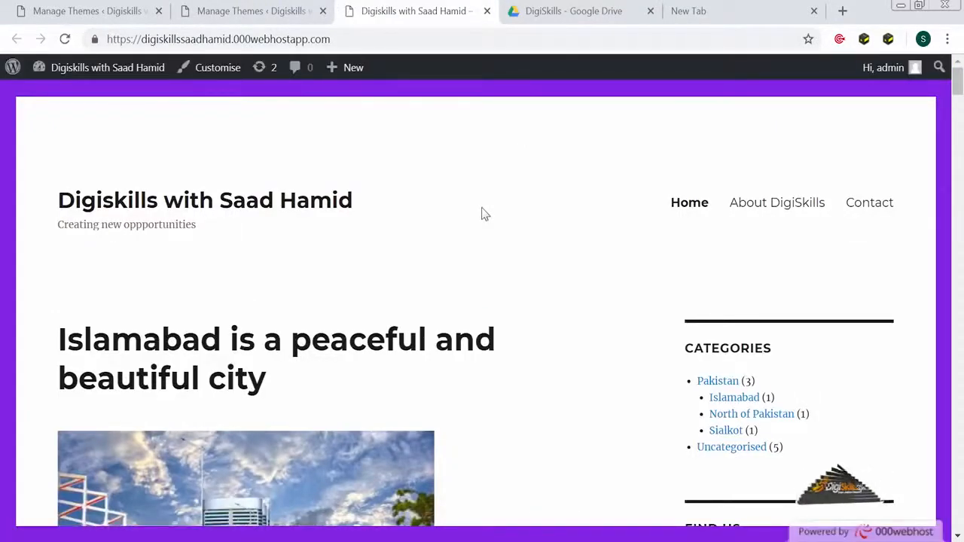
# Browse the live homepage's posts and sidebar, then return to the Themes tab
pyautogui.scroll(-7, 821, 392)
pyautogui.scroll(5, 820, 389)
pyautogui.scroll(-1, 783, 475)
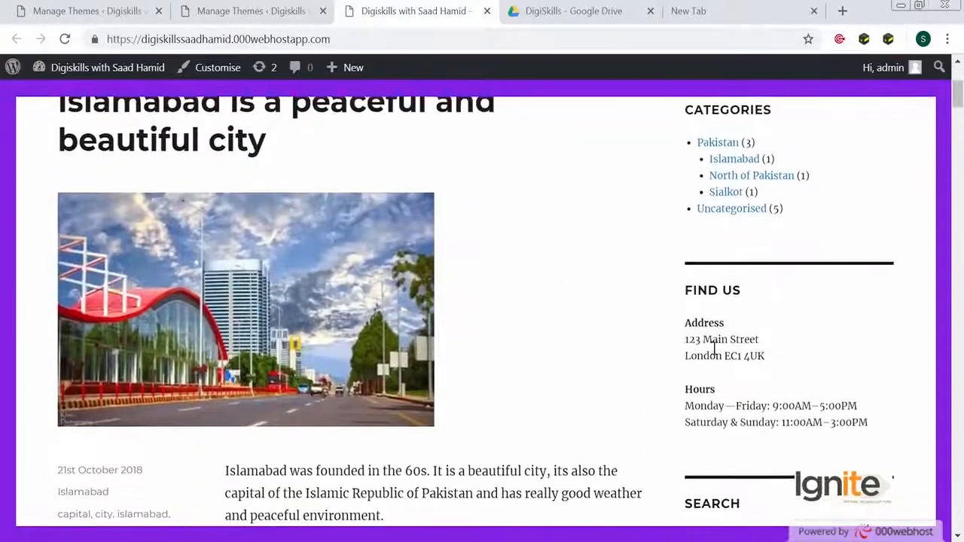
pyautogui.scroll(2, 720, 452)
pyautogui.scroll(1, 713, 470)
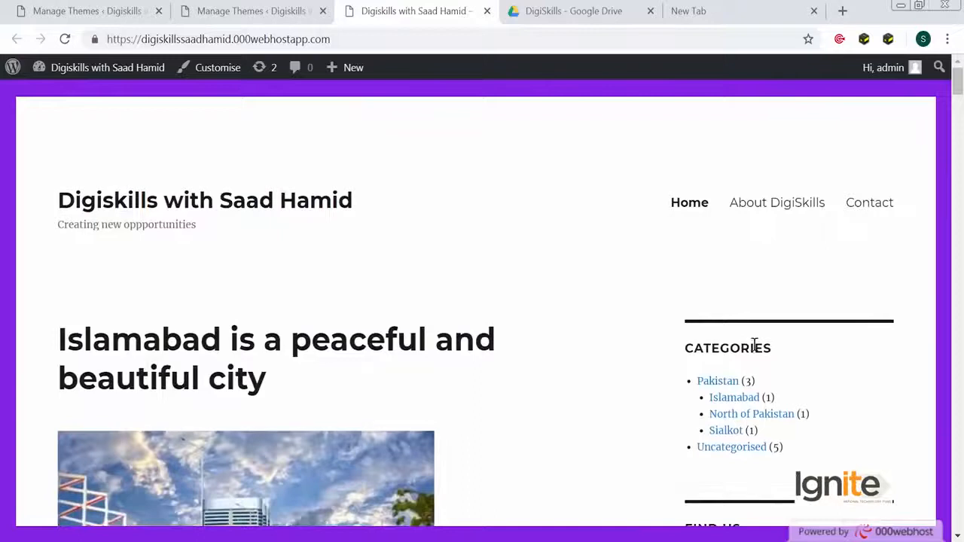
pyautogui.scroll(-9, 754, 344)
pyautogui.scroll(-4, 742, 279)
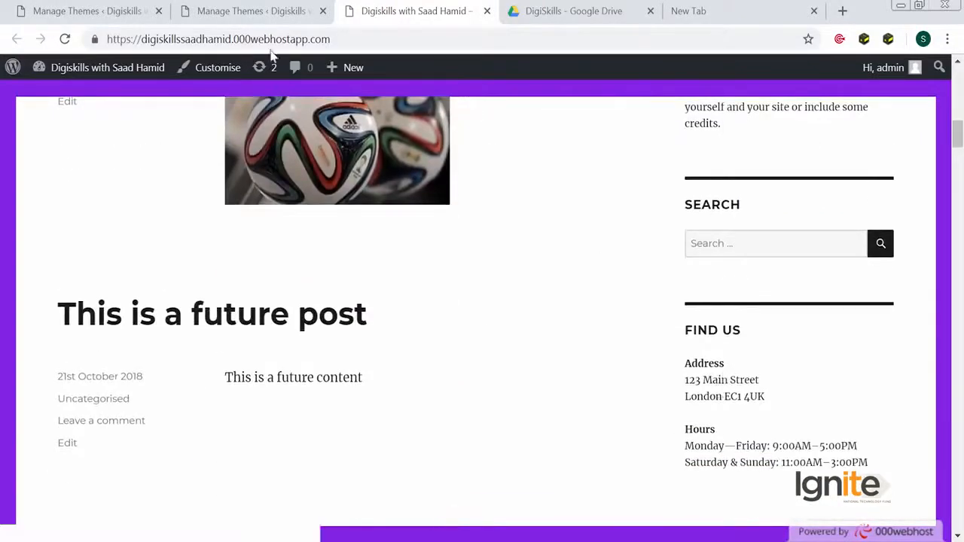
pyautogui.click(277, 12)
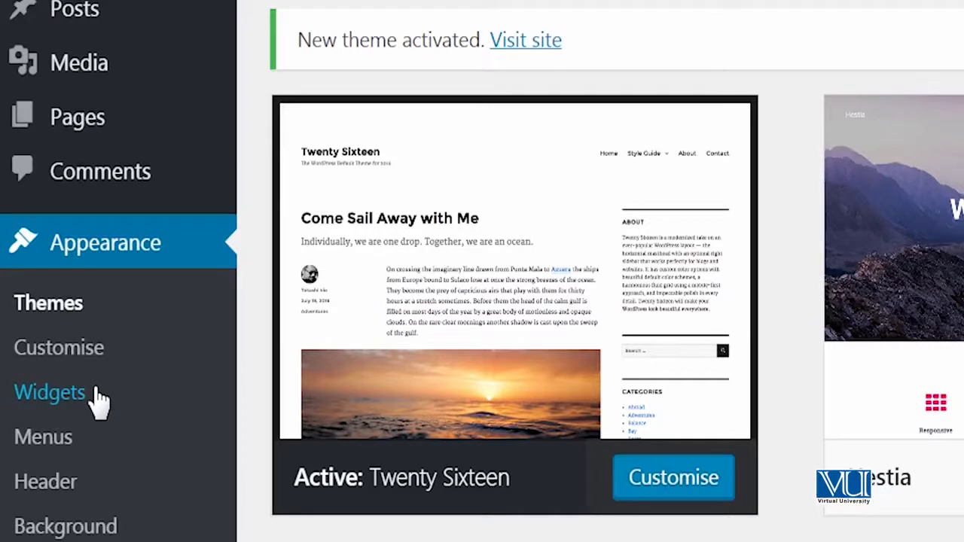
# Open the Widgets screen from Appearance and again from the live site's admin bar
pyautogui.click(96, 397)
pyautogui.moveTo(128, 67)
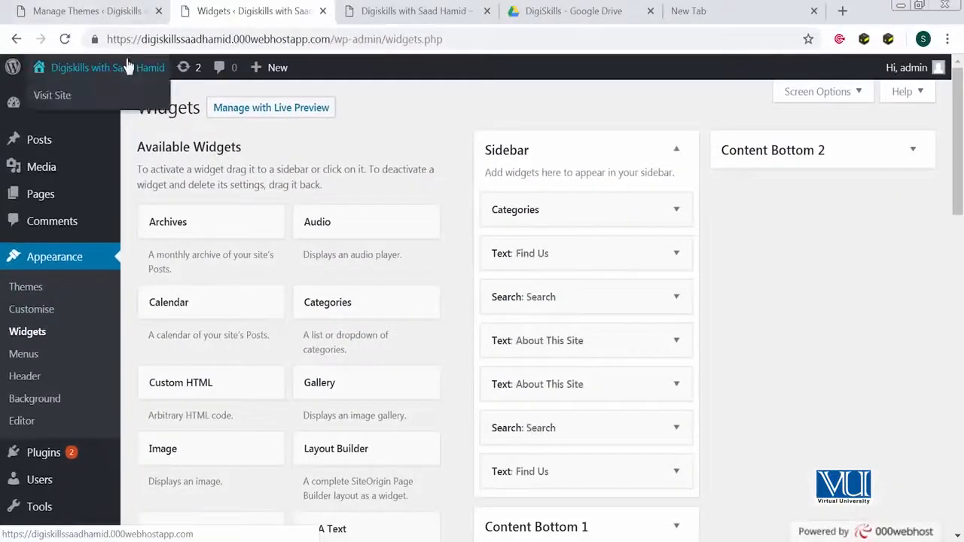
pyautogui.click(422, 12)
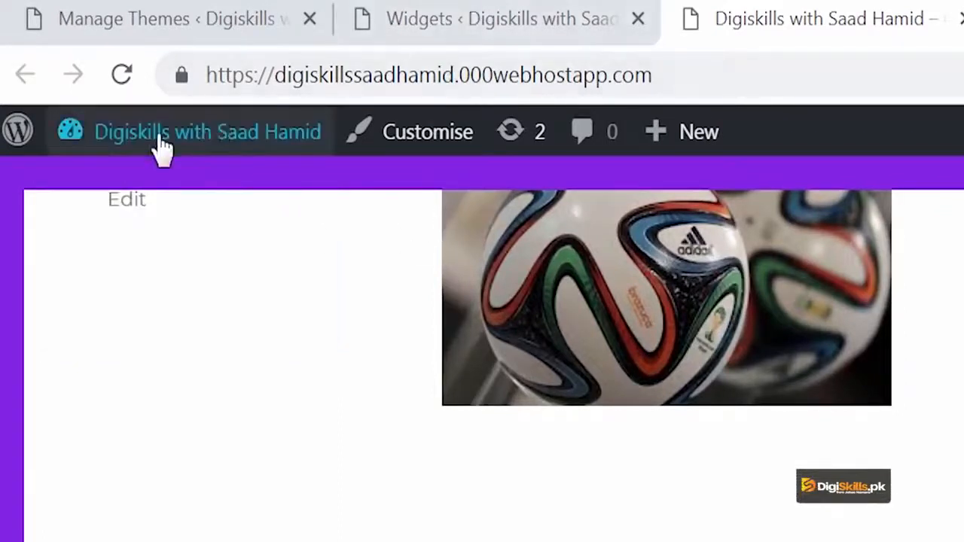
pyautogui.click(113, 272)
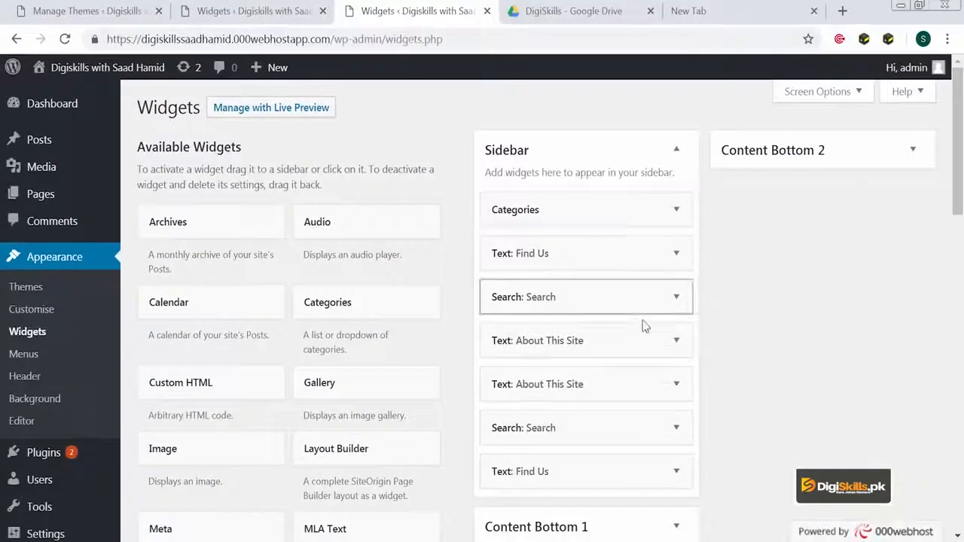
pyautogui.scroll(-3, 641, 322)
pyautogui.scroll(-2, 641, 324)
pyautogui.scroll(5, 639, 320)
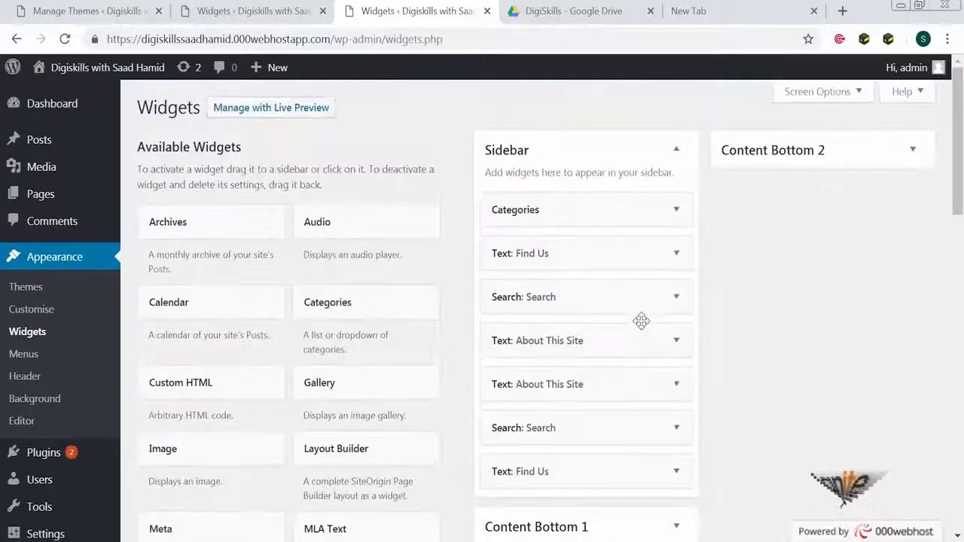
pyautogui.scroll(-1, 642, 324)
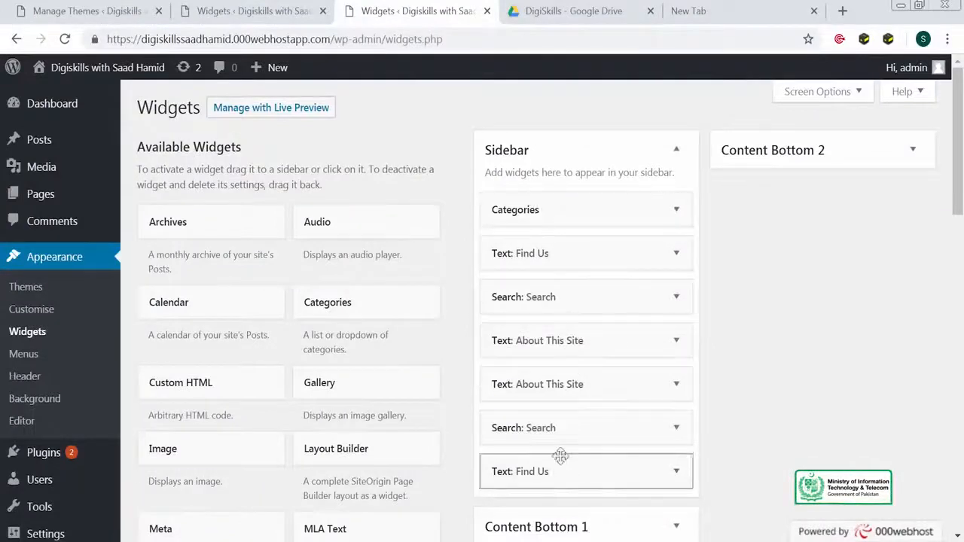
# Compare the two Widgets tabs and settle on the original widget management tab
pyautogui.click(260, 11)
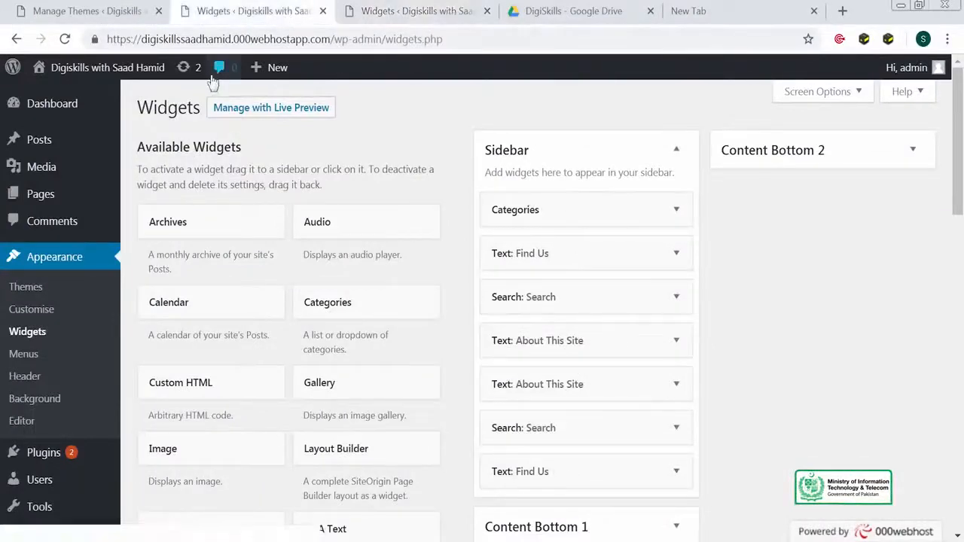
pyautogui.moveTo(159, 75)
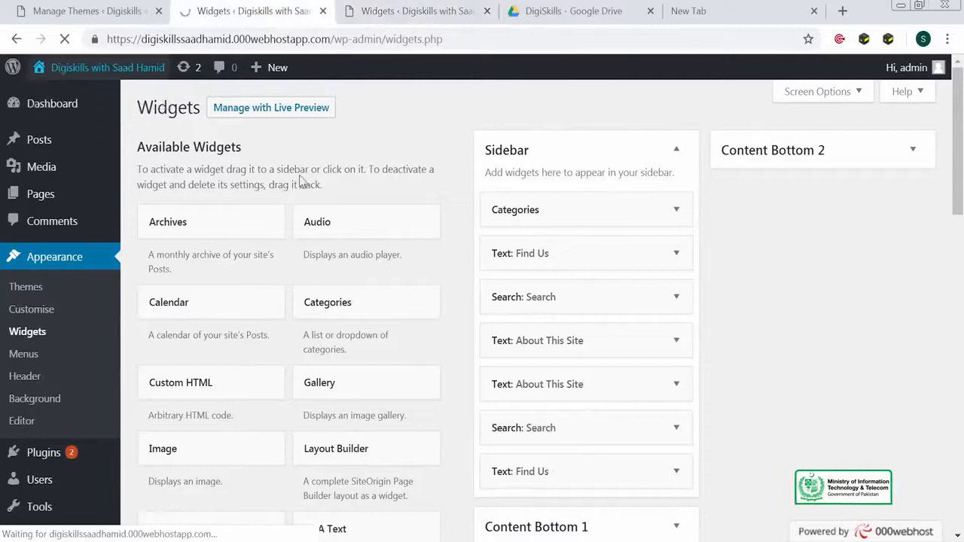
pyautogui.scroll(-4, 687, 228)
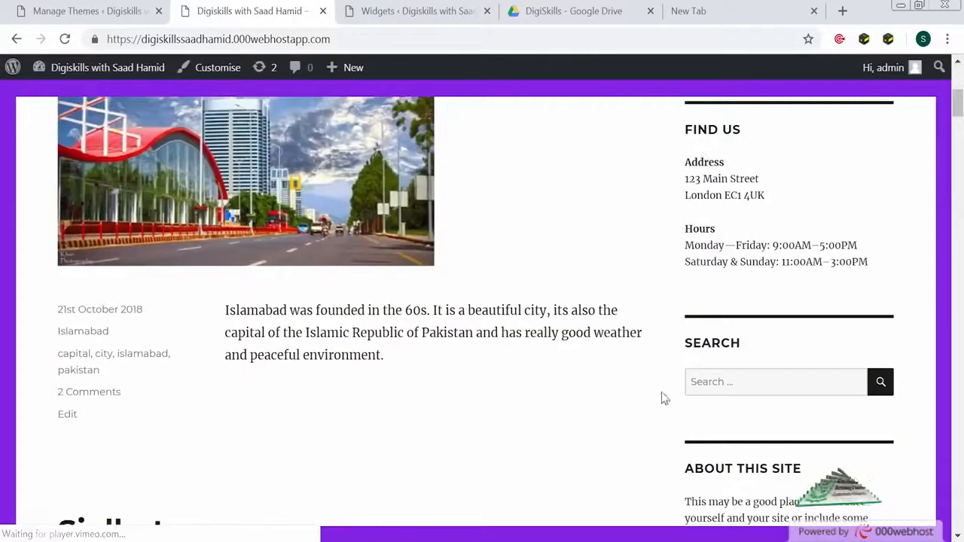
pyautogui.click(435, 21)
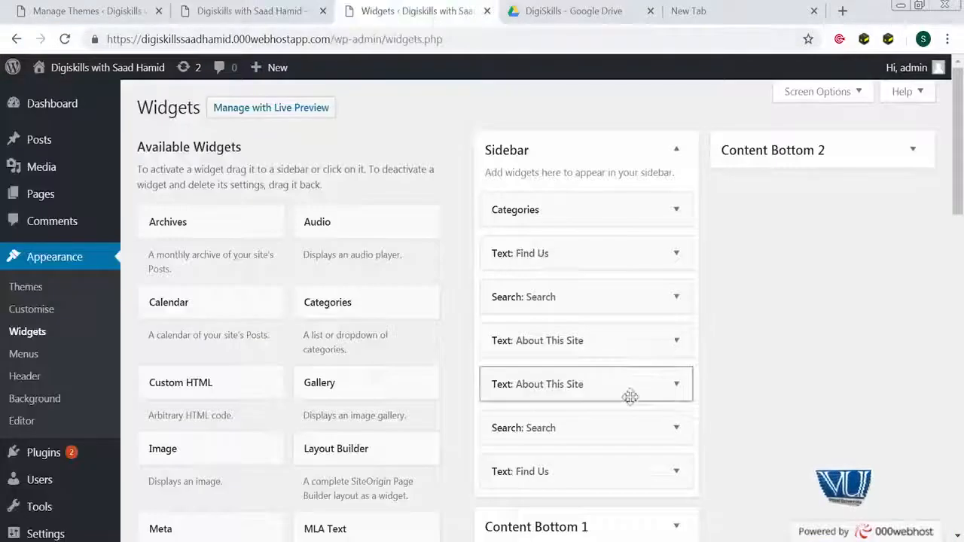
# Expand the bottom Find Us widget and the second About This Site widget
pyautogui.click(677, 474)
pyautogui.scroll(-5, 482, 418)
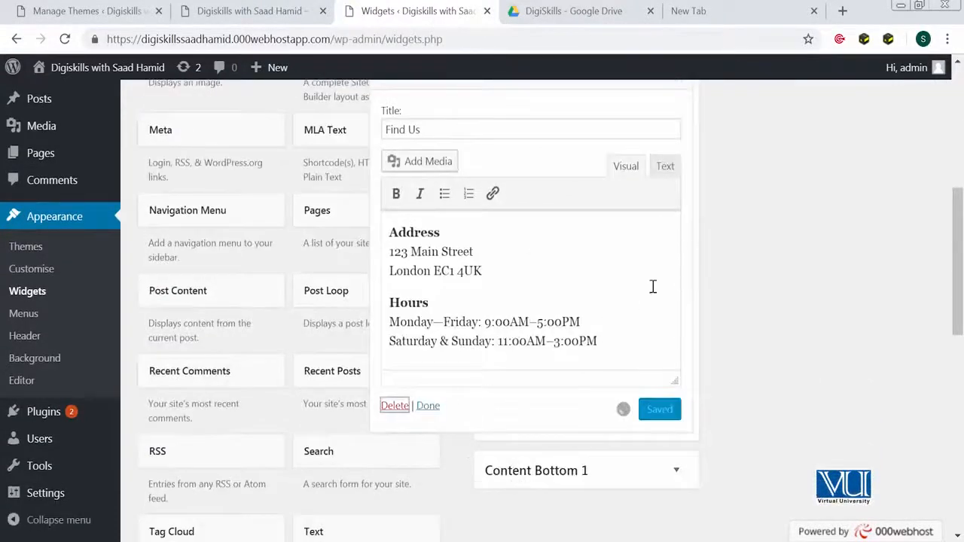
pyautogui.scroll(3, 653, 279)
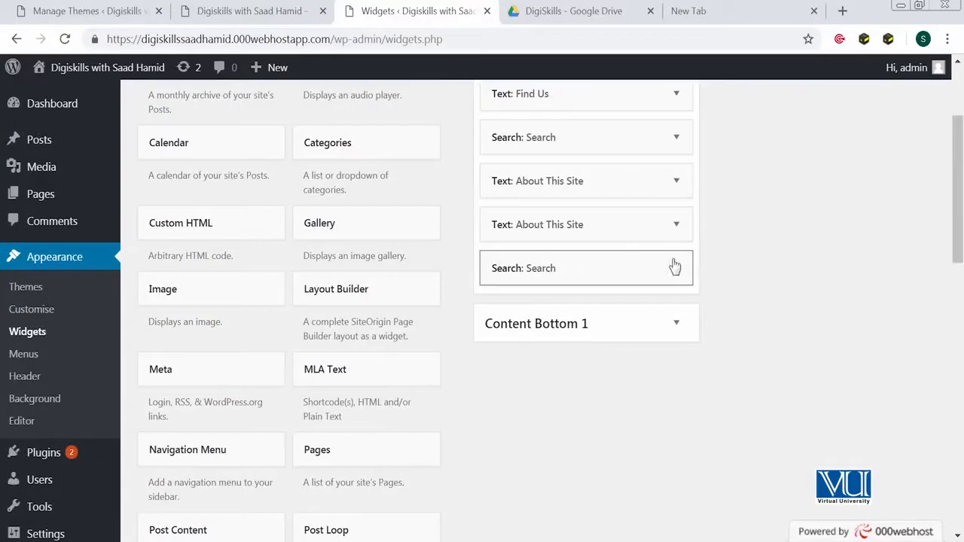
pyautogui.click(675, 225)
pyautogui.scroll(-2, 427, 474)
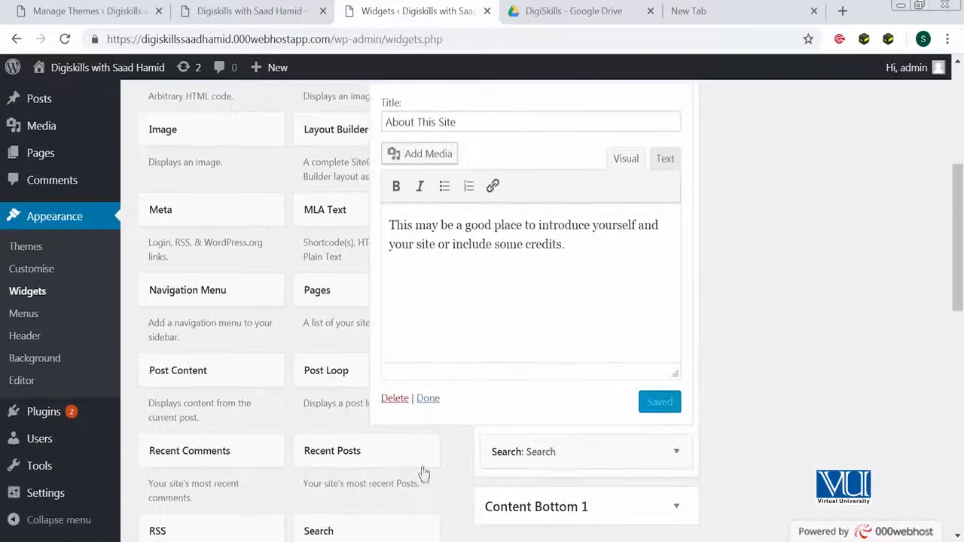
pyautogui.scroll(3, 585, 299)
# Move the extra Search and About This Site widgets into Content Bottom 1
pyautogui.moveTo(585, 299); pyautogui.dragTo(669, 256)
pyautogui.scroll(-2, 587, 324)
pyautogui.click(673, 247)
pyautogui.moveTo(611, 202); pyautogui.dragTo(616, 281)
pyautogui.moveTo(565, 143); pyautogui.dragTo(577, 220)
pyautogui.scroll(3, 576, 188)
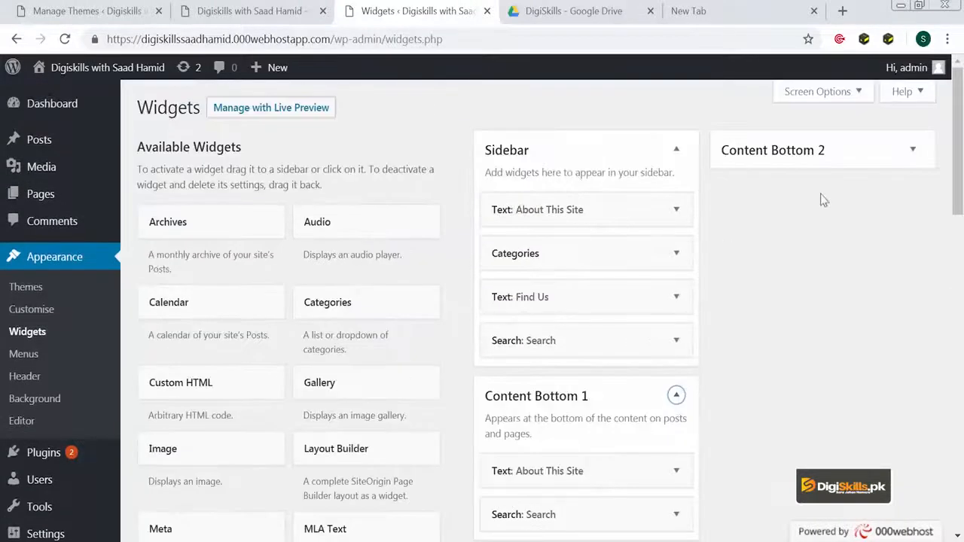
# Add a Gallery widget to the Content Bottom 2 area
pyautogui.click(911, 159)
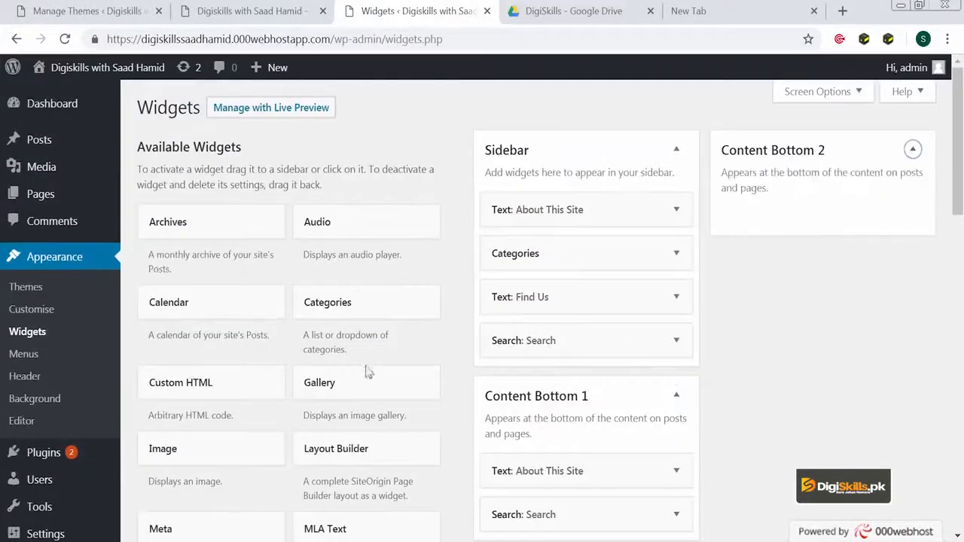
pyautogui.moveTo(404, 373); pyautogui.dragTo(818, 214)
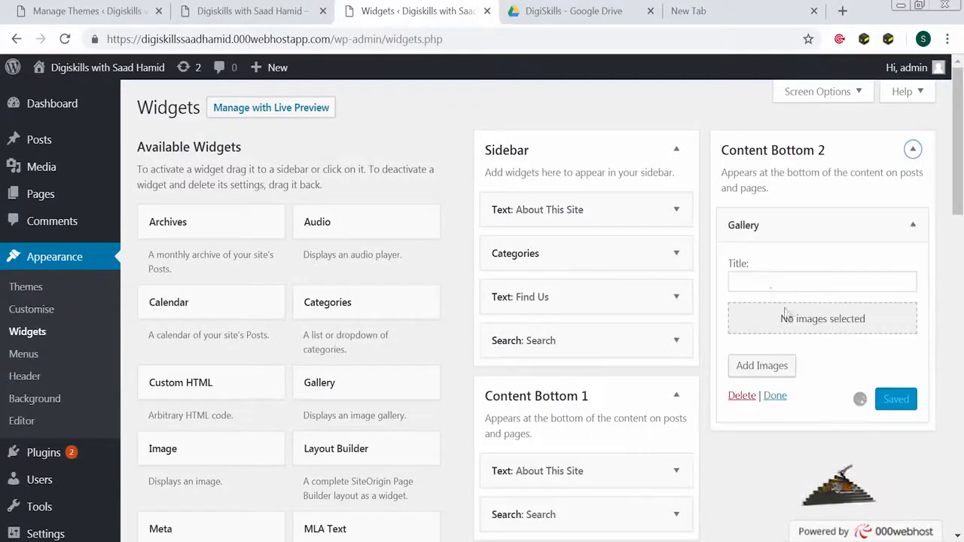
pyautogui.click(821, 330)
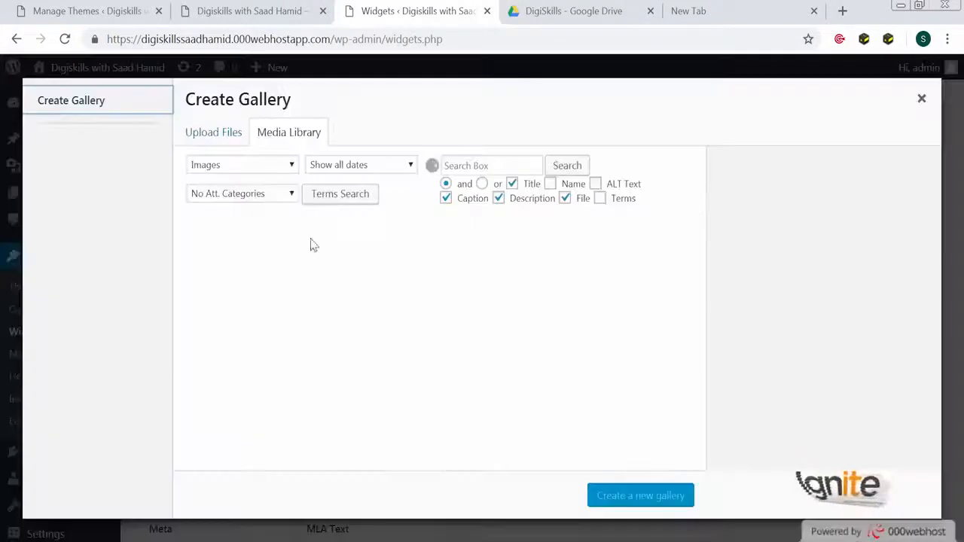
# Build a gallery from the mountain, Islamabad city, football and Blue Monday images and save it
pyautogui.click(209, 131)
pyautogui.click(293, 138)
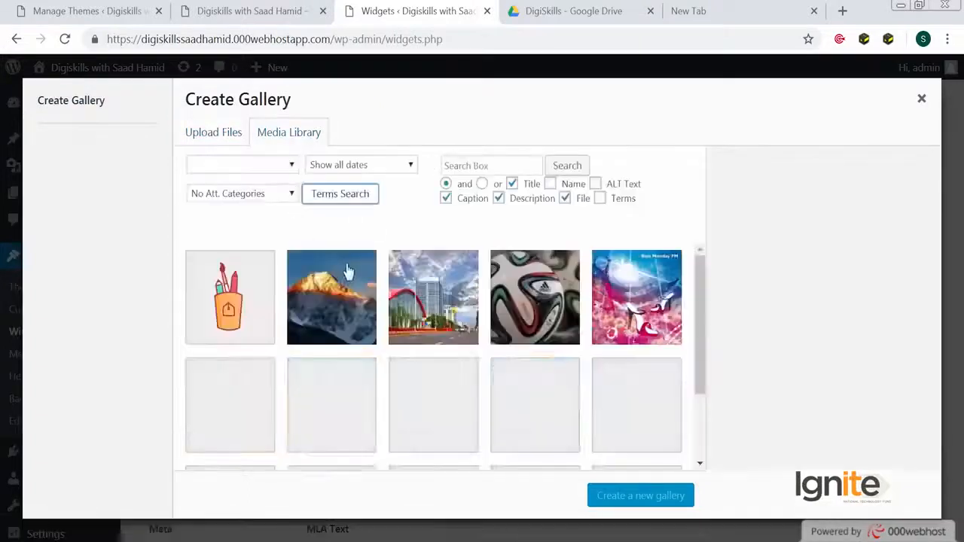
pyautogui.click(318, 300)
pyautogui.click(452, 316)
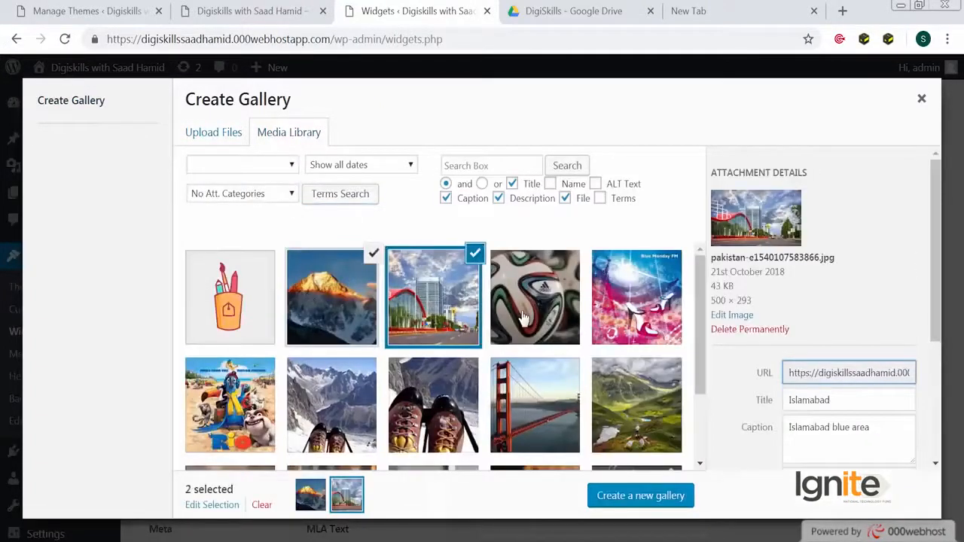
pyautogui.click(525, 318)
pyautogui.click(649, 335)
pyautogui.click(616, 497)
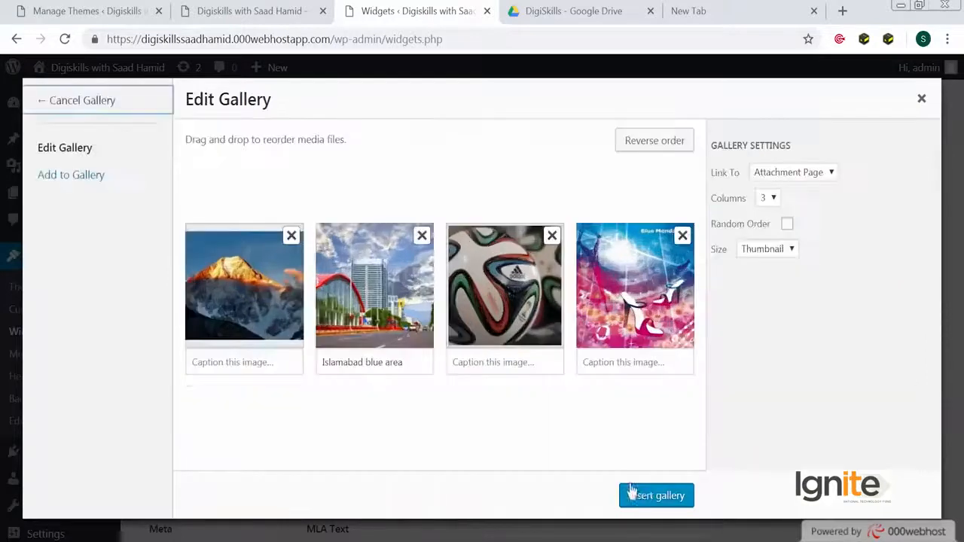
pyautogui.click(630, 494)
pyautogui.scroll(-2, 900, 522)
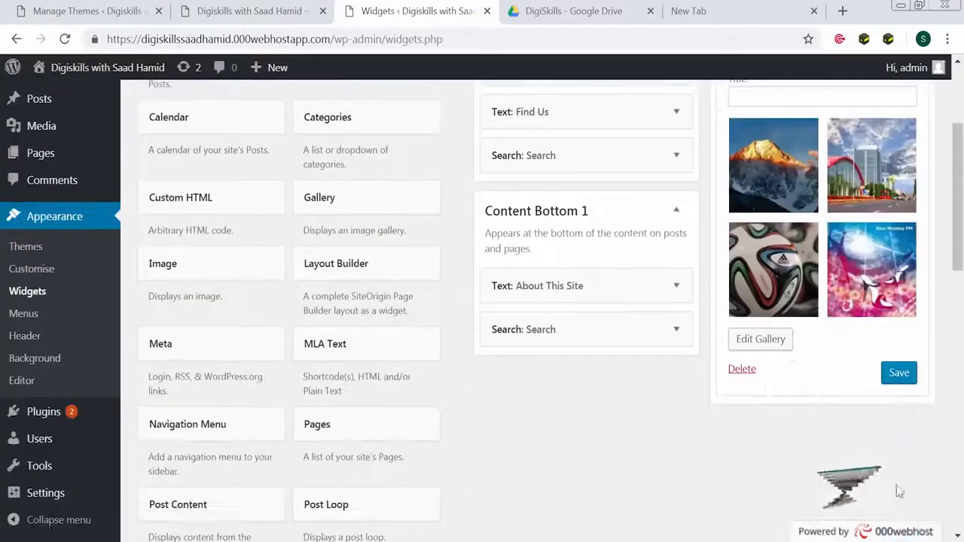
pyautogui.click(900, 375)
pyautogui.scroll(2, 395, 176)
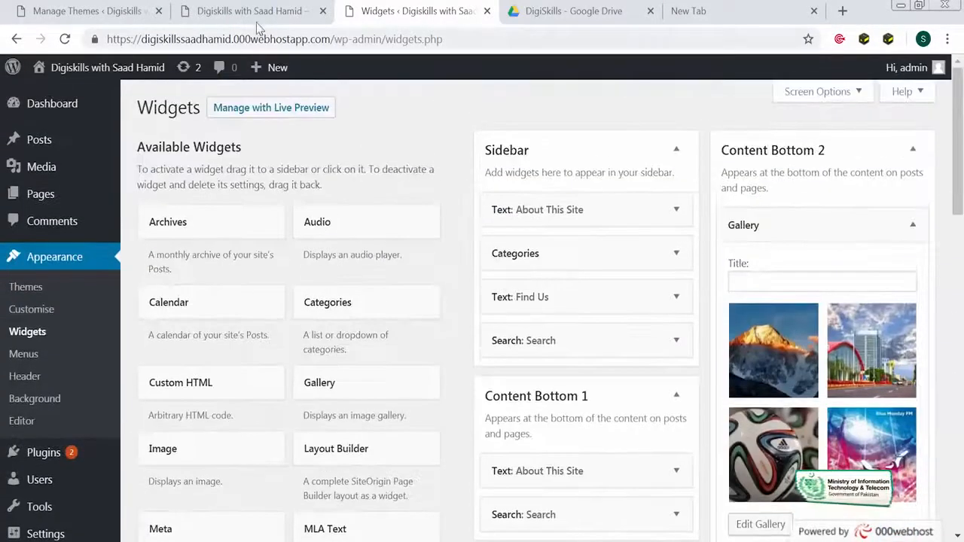
# Reload the live site to check the new gallery
pyautogui.click(256, 26)
pyautogui.press('F5')
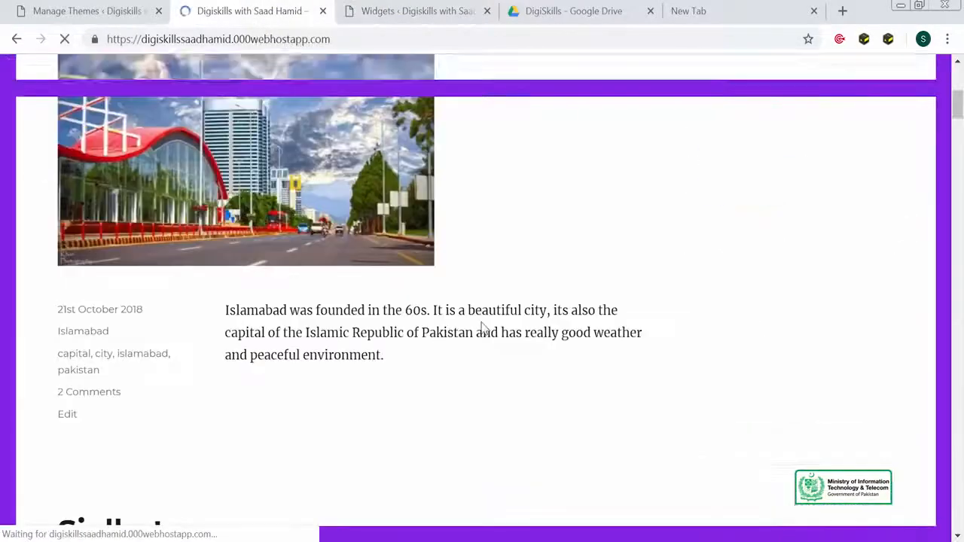
pyautogui.scroll(-15, 490, 330)
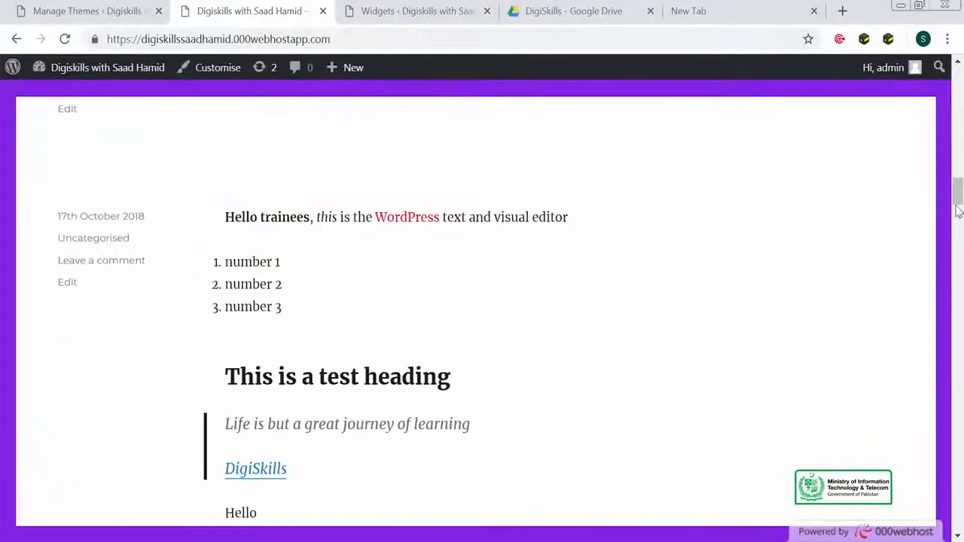
pyautogui.moveTo(956, 211); pyautogui.dragTo(959, 85)
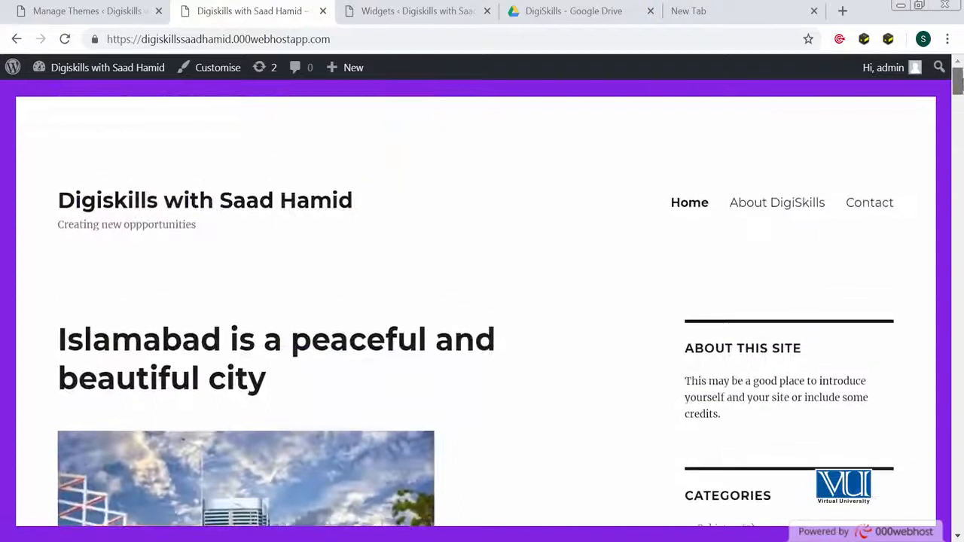
pyautogui.scroll(-10, 451, 73)
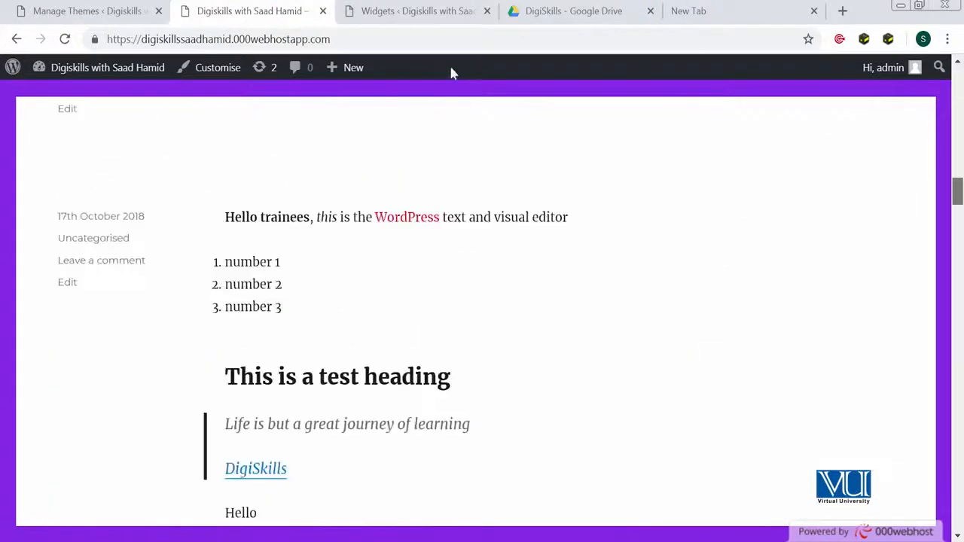
# Collapse the Gallery widget and add a Calendar widget to the top of the Sidebar
pyautogui.click(407, 8)
pyautogui.scroll(-3, 753, 361)
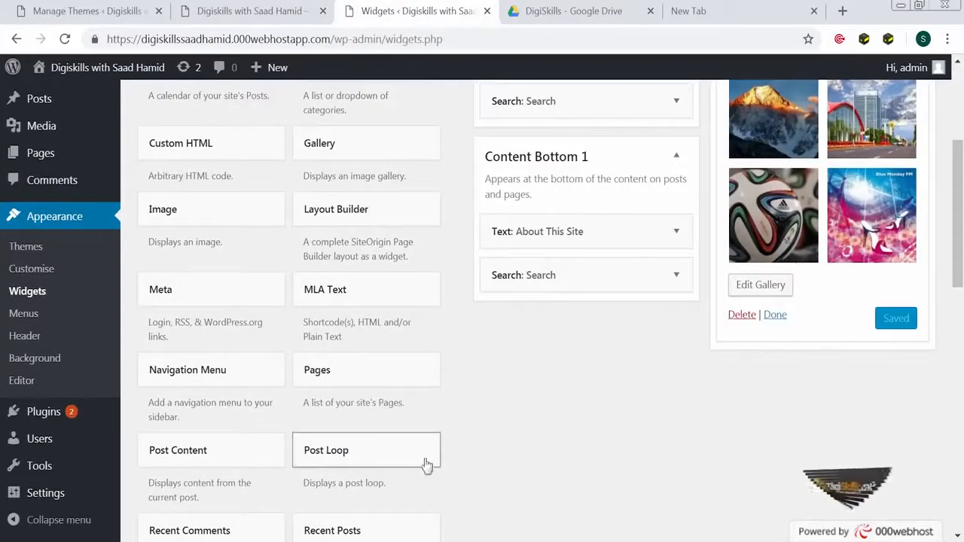
pyautogui.scroll(1, 658, 362)
pyautogui.scroll(1, 657, 362)
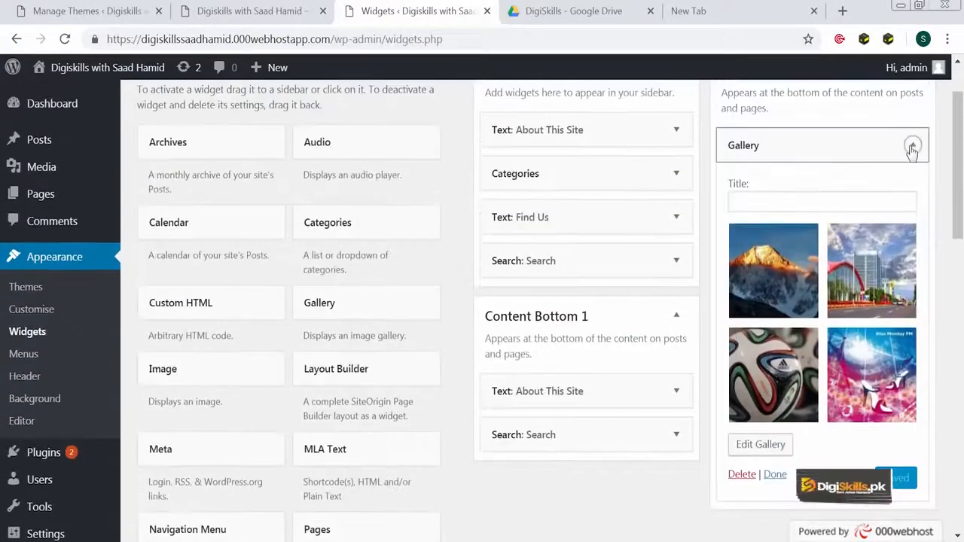
pyautogui.click(911, 150)
pyautogui.scroll(1, 305, 497)
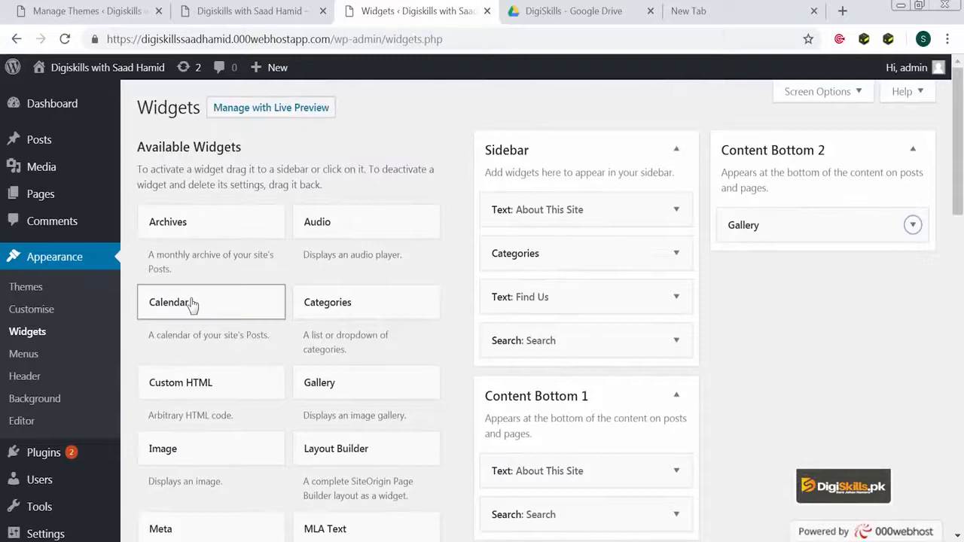
pyautogui.moveTo(196, 305); pyautogui.dragTo(633, 214)
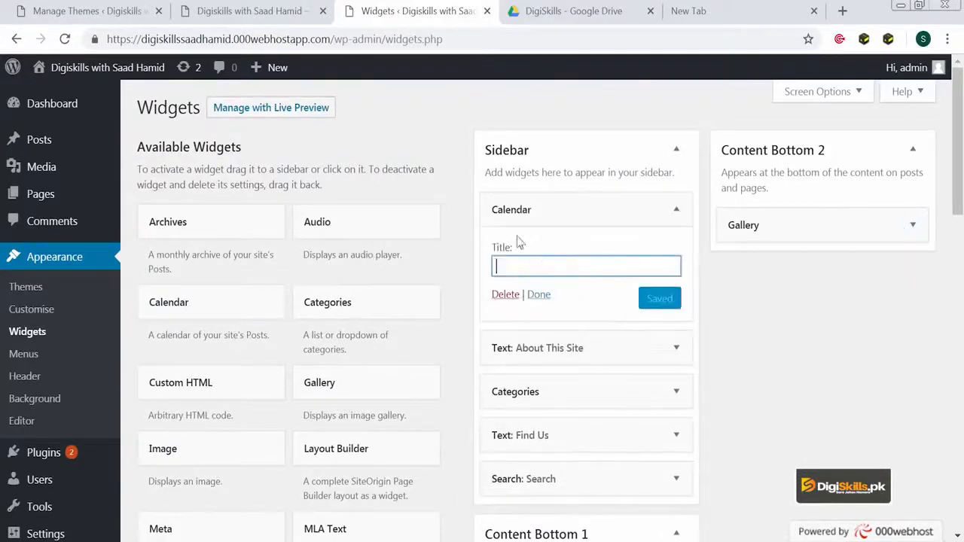
# Reload the live site to confirm the October 2018 calendar appears
pyautogui.click(255, 21)
pyautogui.click(241, 37)
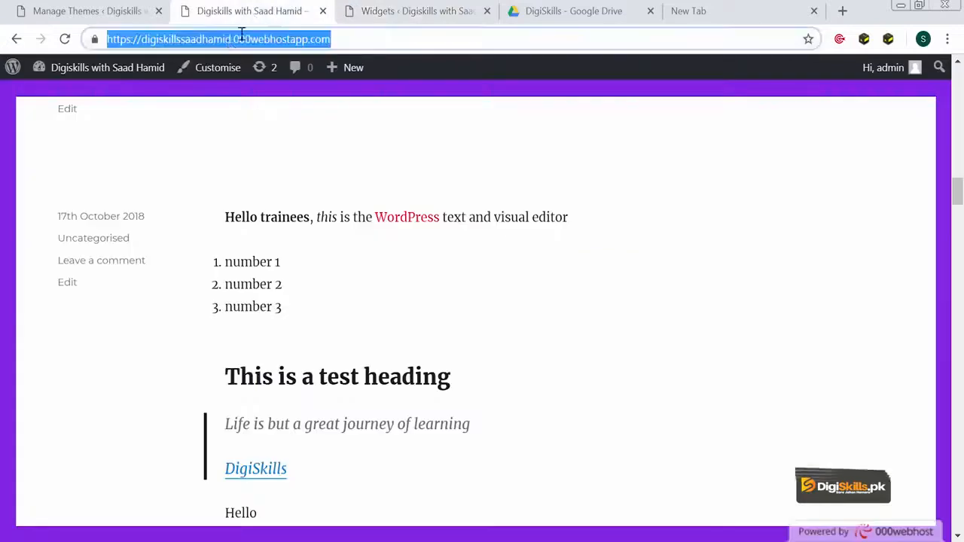
pyautogui.press('Return')
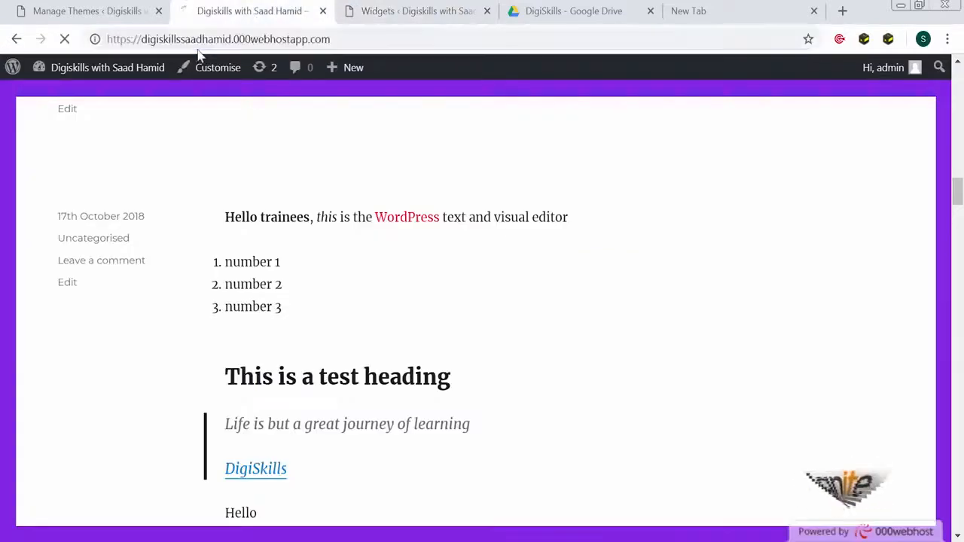
pyautogui.scroll(-20, 235, 264)
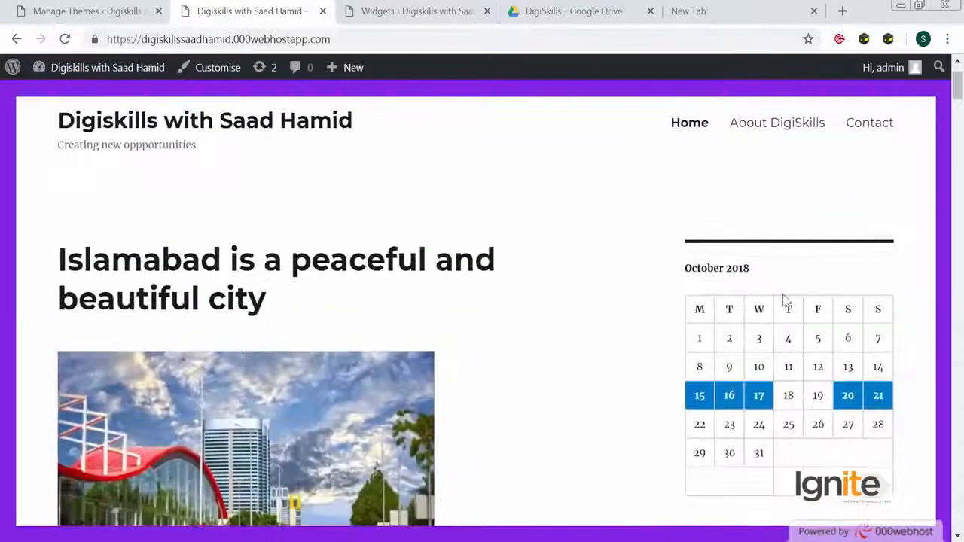
# Clear the inactive widgets on the Widgets screen
pyautogui.click(416, 16)
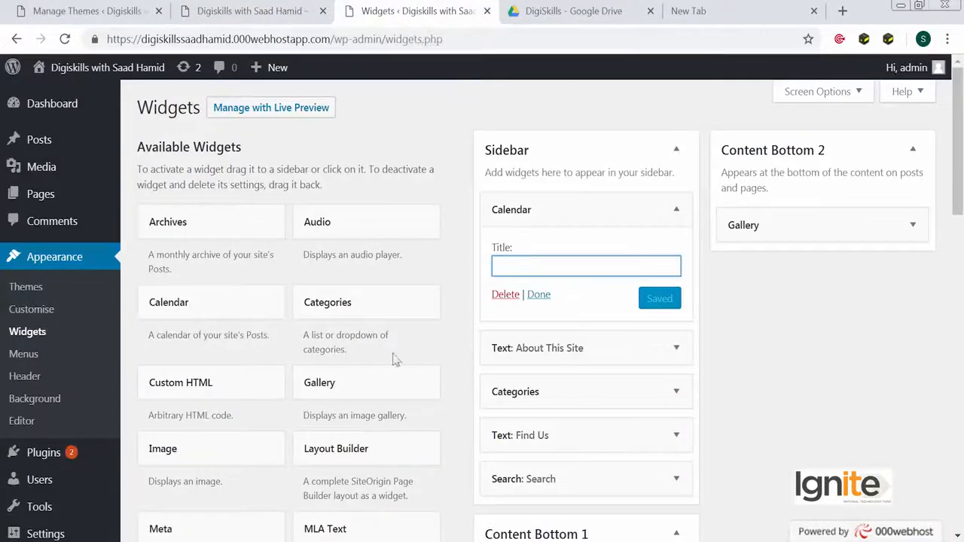
pyautogui.scroll(-2, 397, 360)
pyautogui.moveTo(262, 291); pyautogui.dragTo(842, 211)
pyautogui.scroll(-3, 336, 392)
pyautogui.scroll(-5, 335, 393)
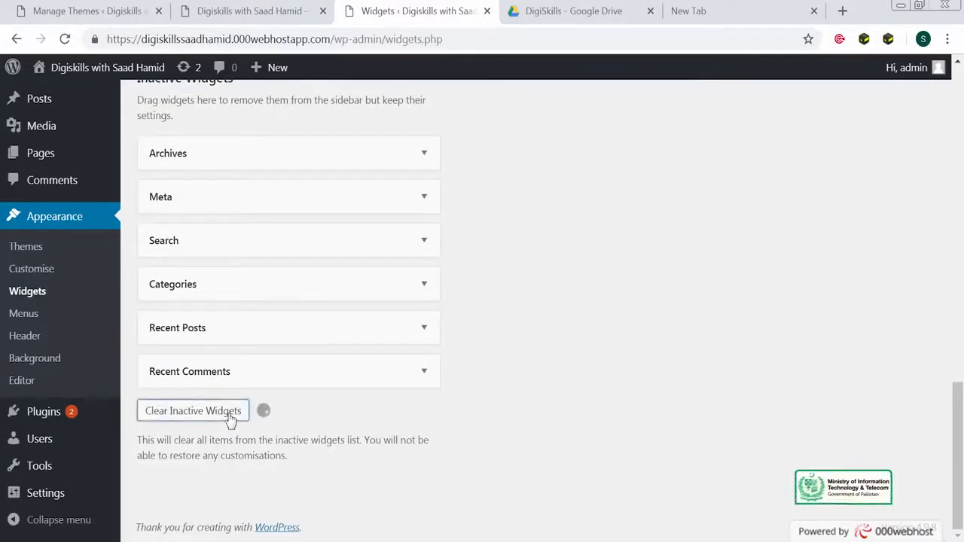
pyautogui.scroll(10, 230, 419)
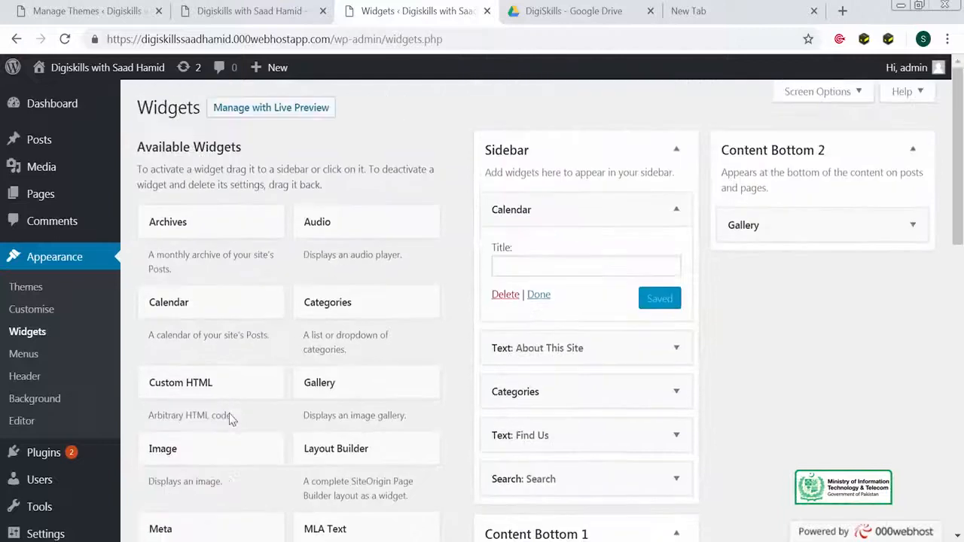
# Put an Image widget with the mountain photo at the top of the Sidebar
pyautogui.moveTo(205, 452); pyautogui.dragTo(595, 181)
pyautogui.click(600, 309)
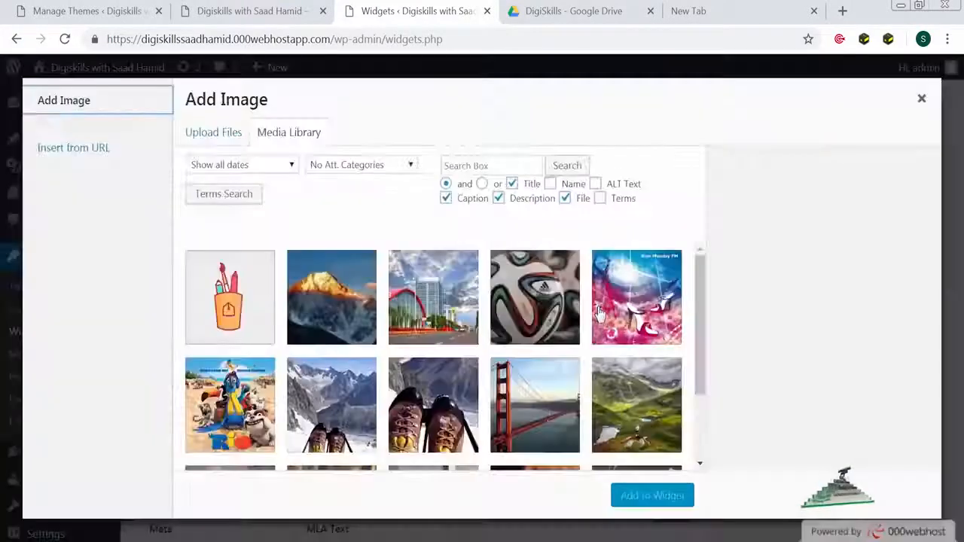
pyautogui.click(292, 305)
pyautogui.click(625, 510)
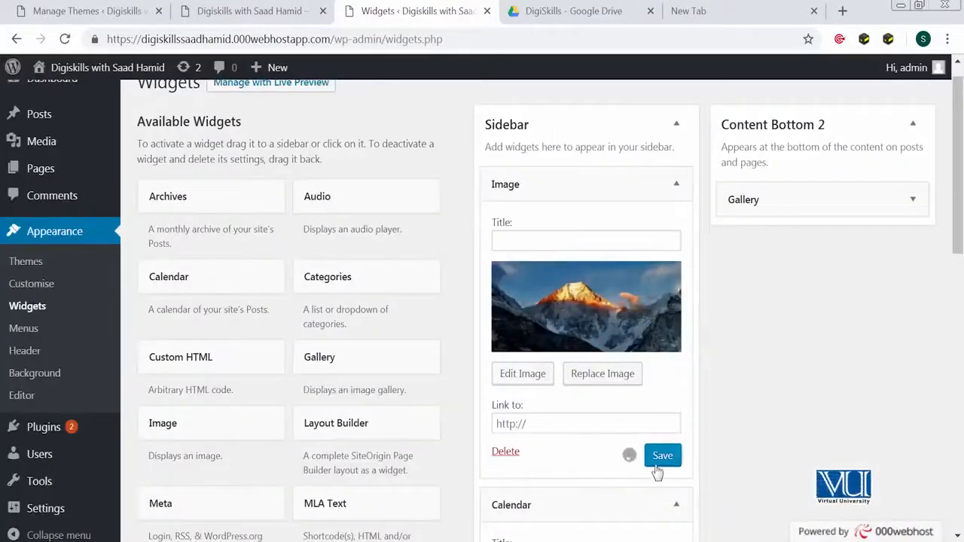
pyautogui.click(296, 19)
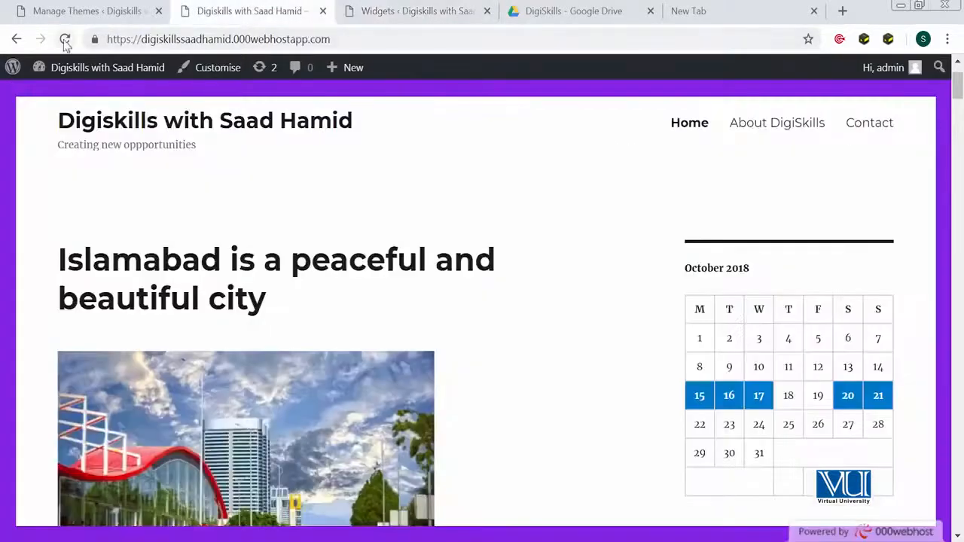
pyautogui.click(65, 39)
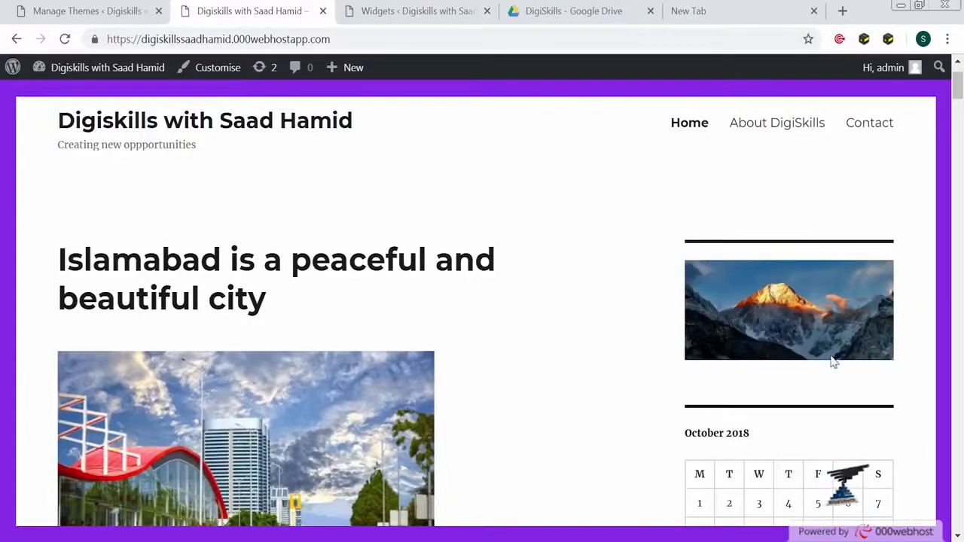
pyautogui.click(379, 13)
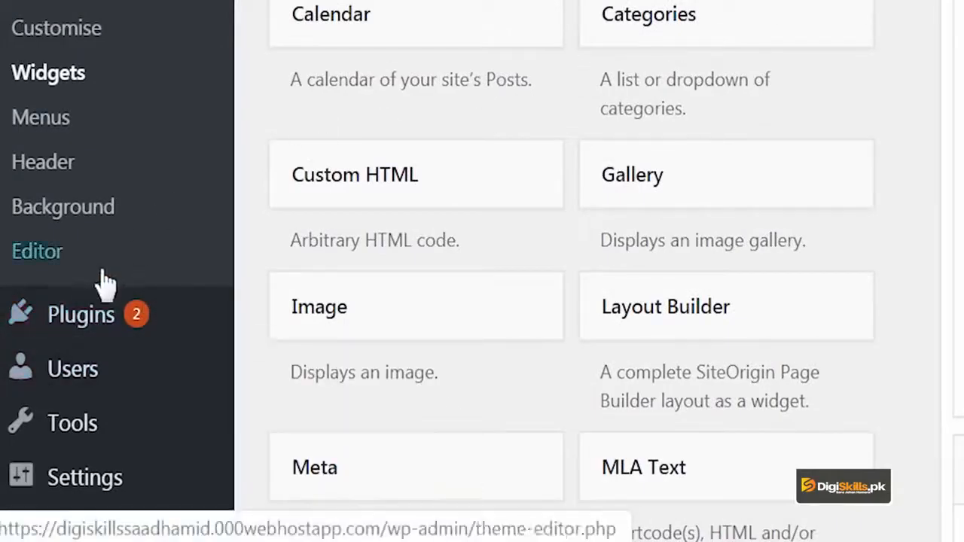
# Search the plugin directory for 'widget' and browse the results
pyautogui.moveTo(150, 316)
pyautogui.click(317, 363)
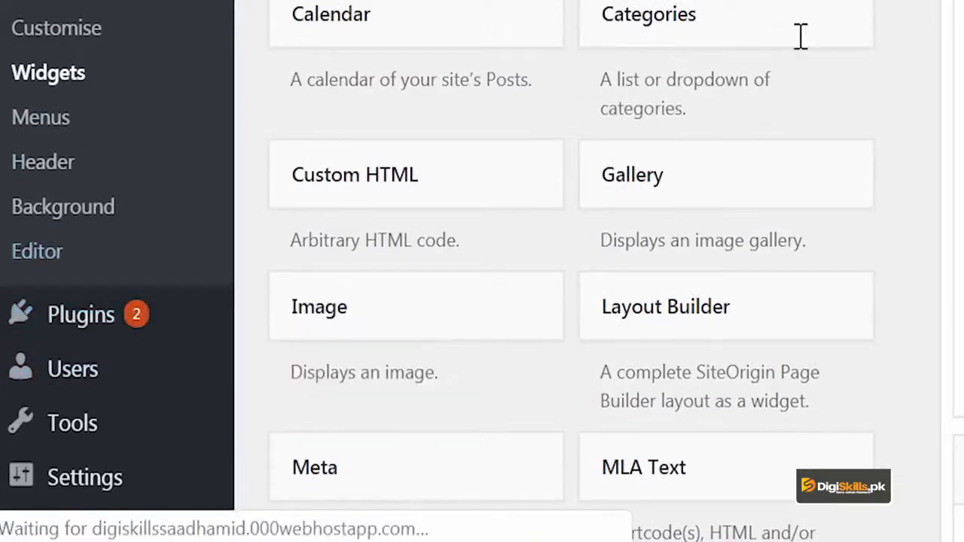
pyautogui.click(663, 94)
pyautogui.write('widget')
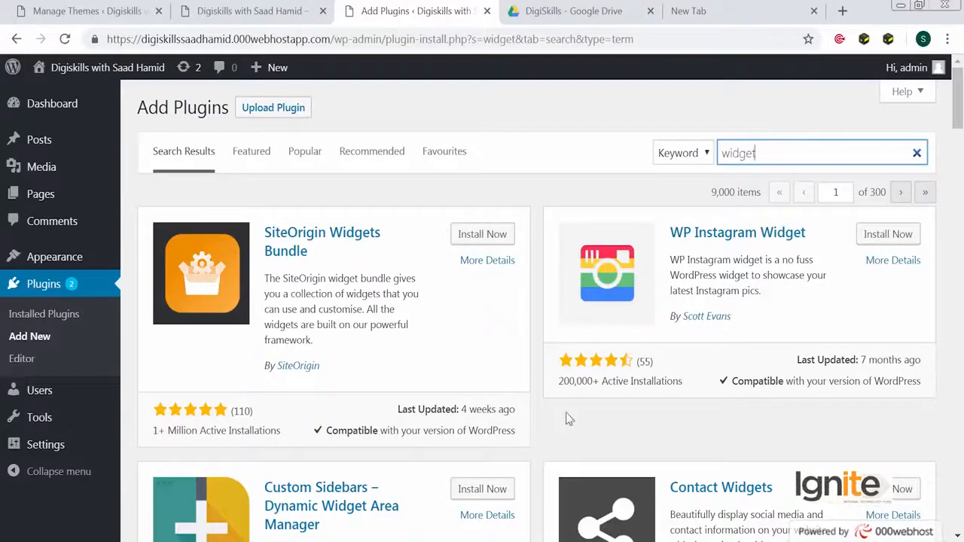
pyautogui.scroll(-1, 569, 419)
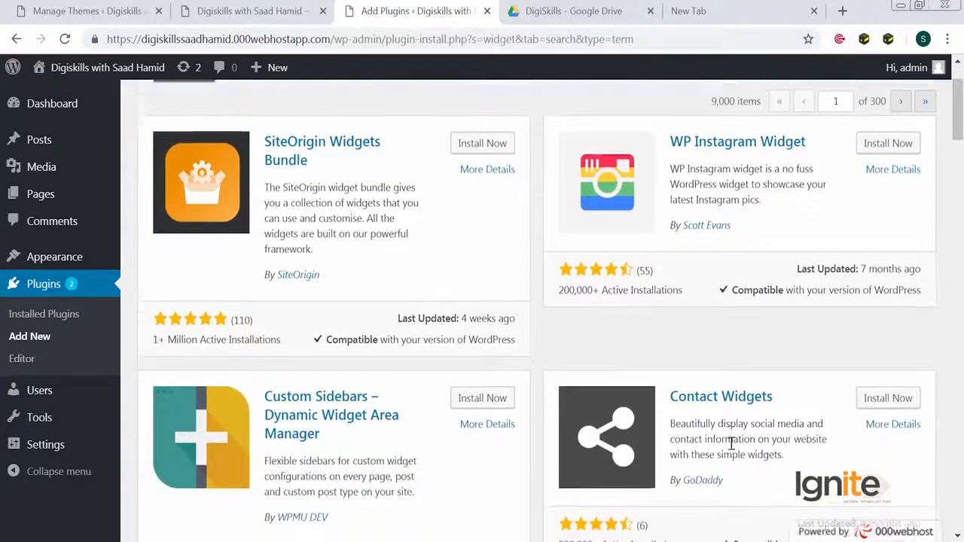
pyautogui.scroll(1, 714, 306)
pyautogui.scroll(-3, 714, 301)
pyautogui.scroll(-3, 714, 301)
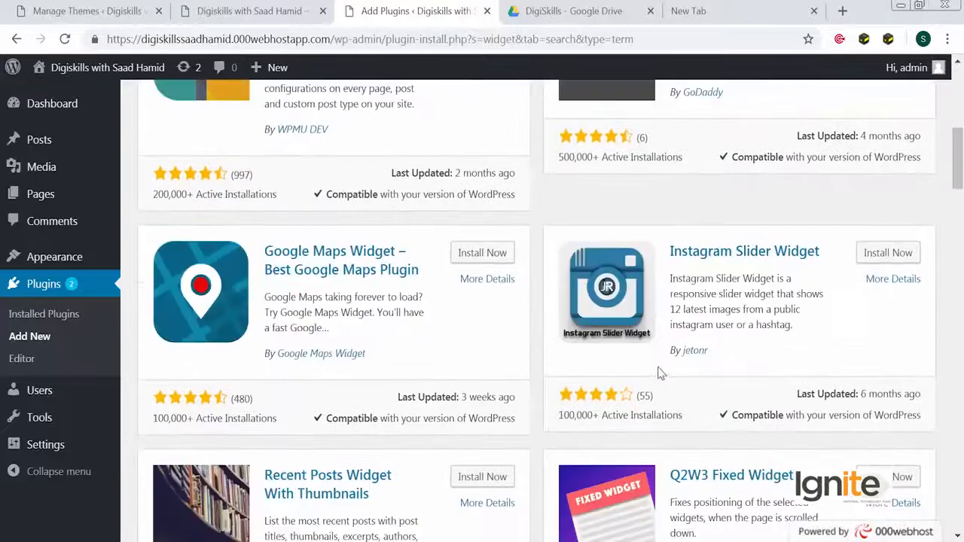
pyautogui.scroll(-3, 397, 290)
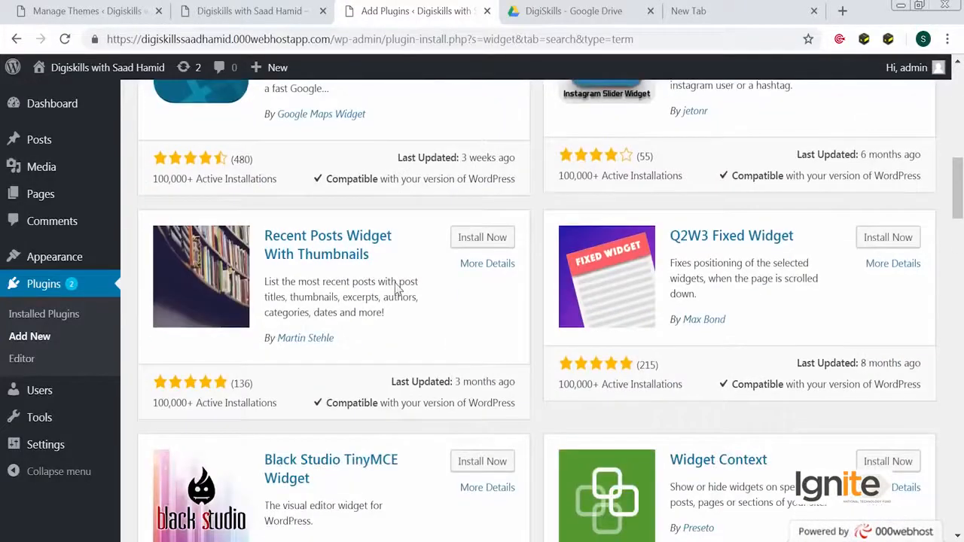
pyautogui.scroll(-2, 396, 289)
pyautogui.scroll(-4, 397, 290)
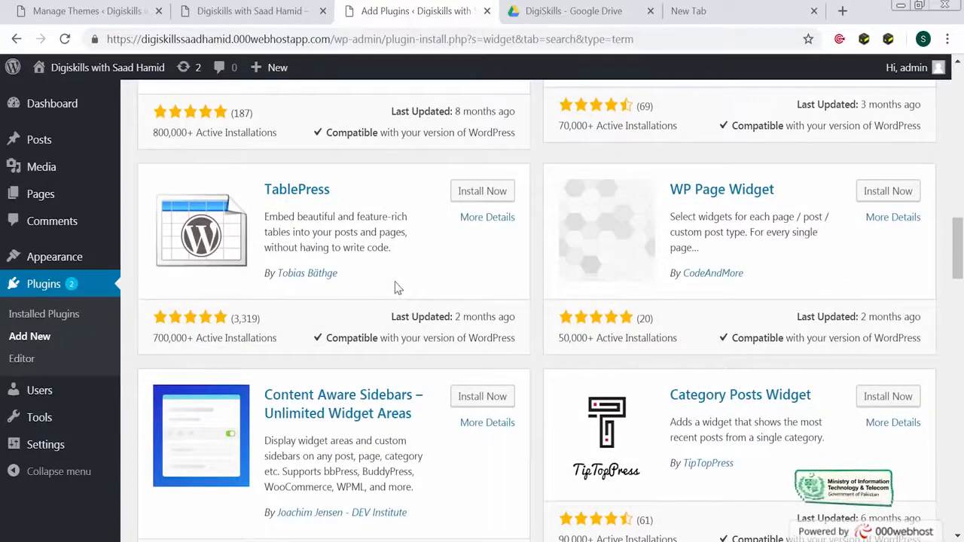
pyautogui.scroll(-7, 397, 280)
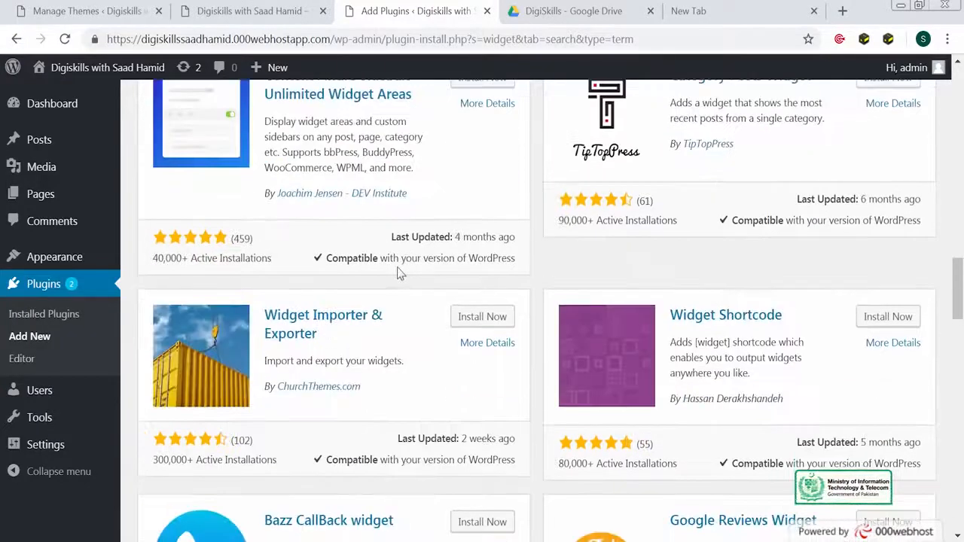
pyautogui.scroll(15, 396, 274)
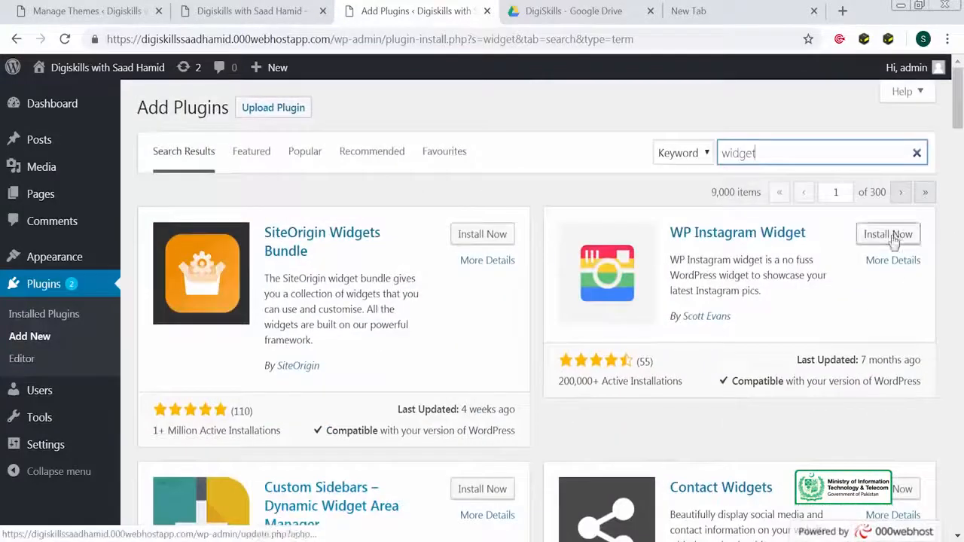
# Install and activate the Contact Widgets plugin
pyautogui.click(875, 489)
pyautogui.scroll(-3, 777, 449)
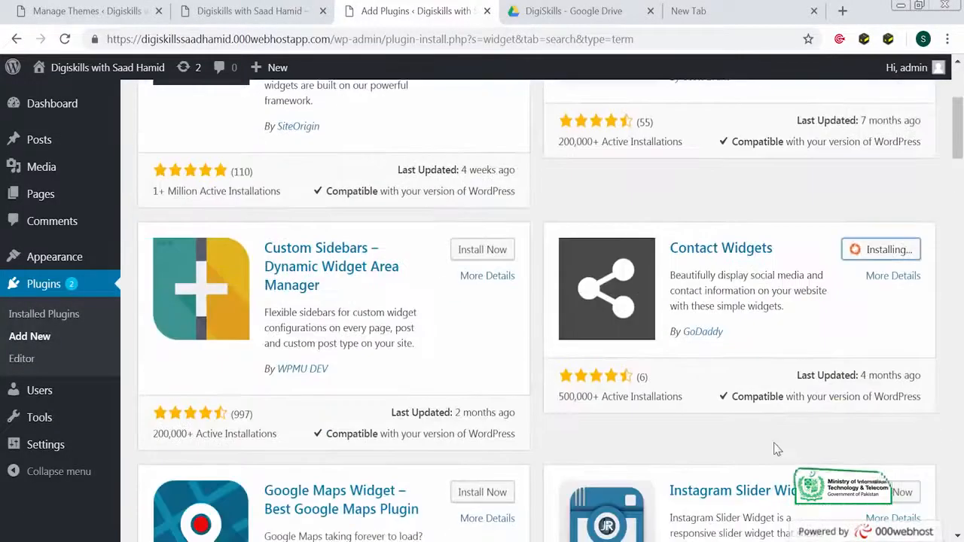
pyautogui.click(872, 256)
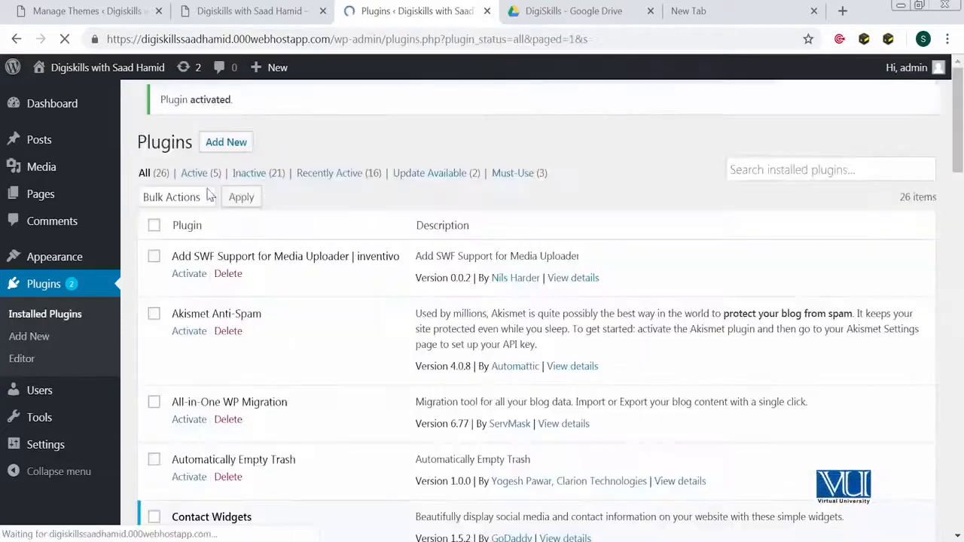
# Add a Contact Details widget to the top of the Sidebar
pyautogui.moveTo(22, 260)
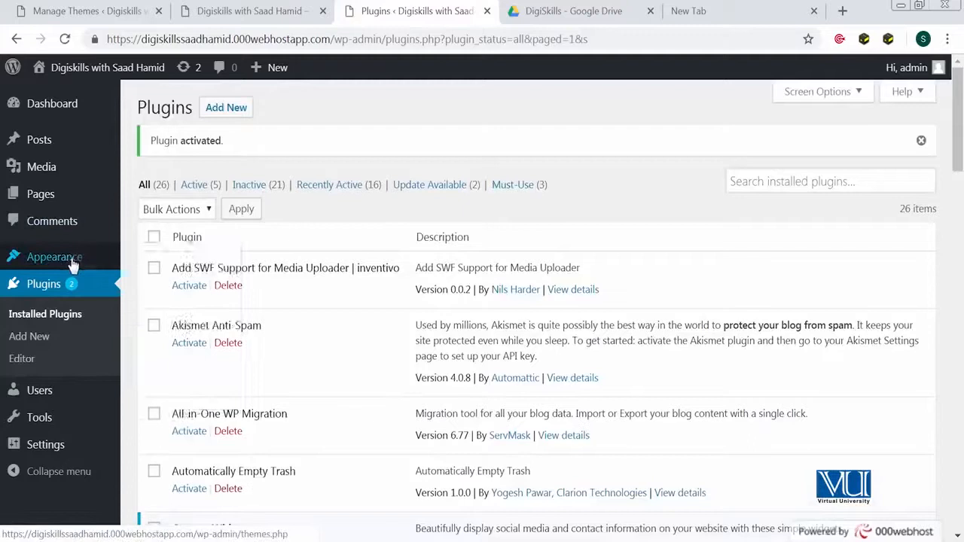
pyautogui.click(207, 304)
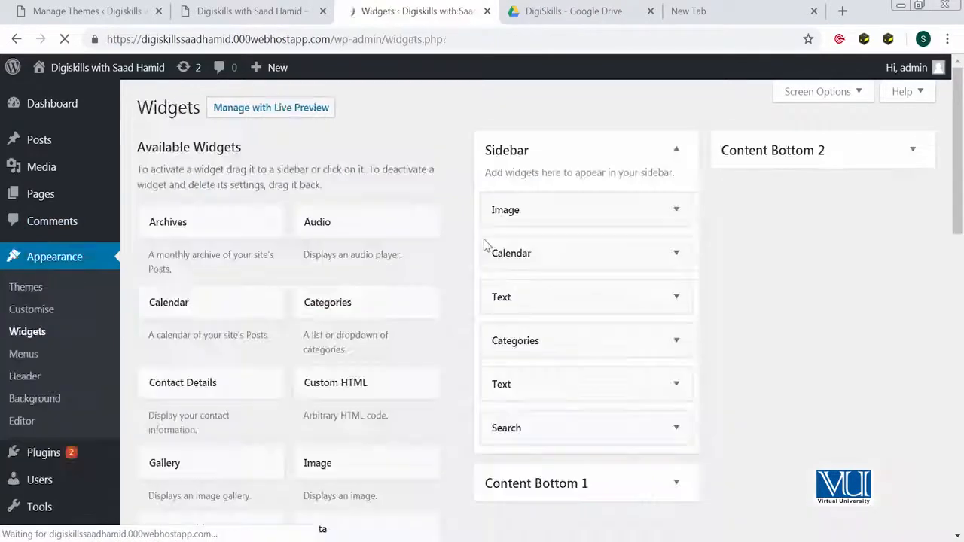
pyautogui.scroll(-1, 376, 334)
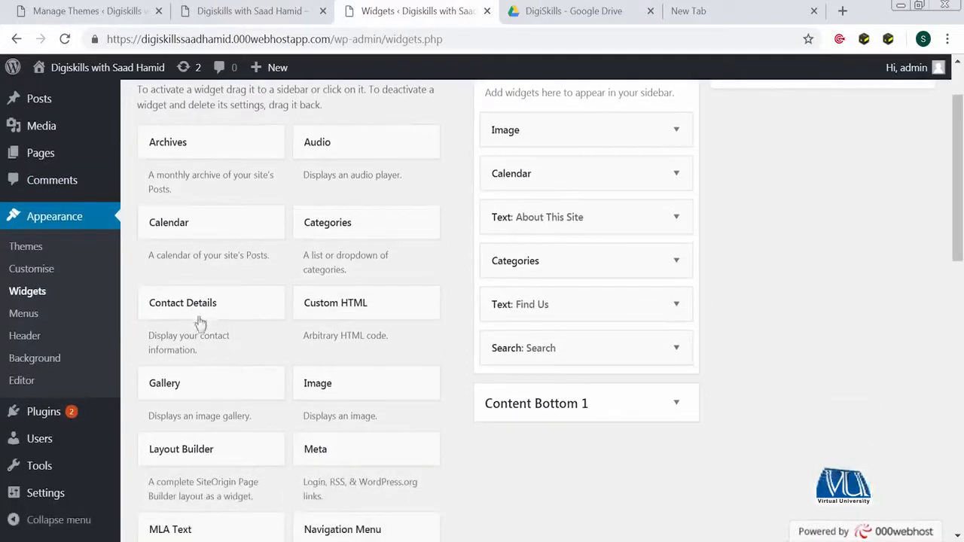
pyautogui.scroll(1, 199, 320)
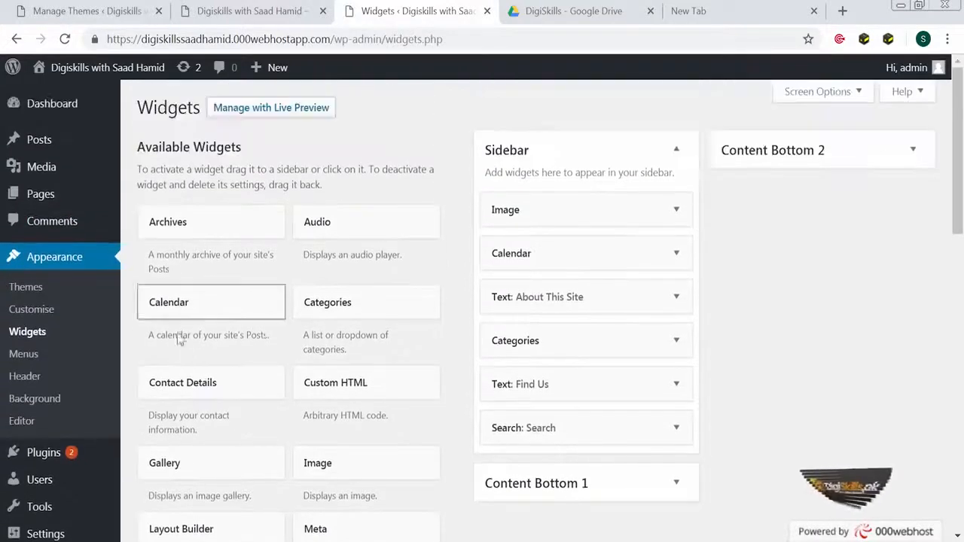
pyautogui.moveTo(188, 381); pyautogui.dragTo(604, 211)
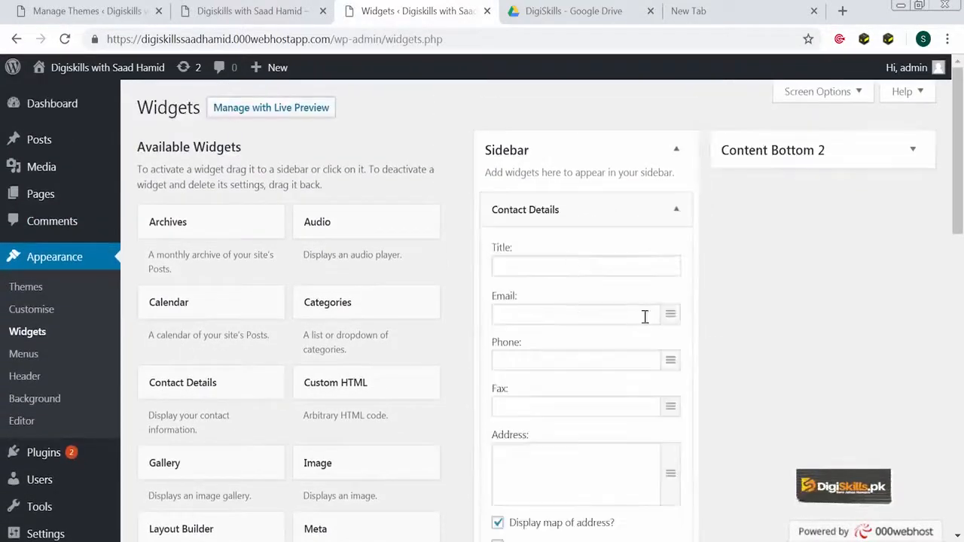
pyautogui.scroll(-1, 643, 316)
# Title it 'This my title', enter the contact phone and email, save, and reload the live site
pyautogui.click(577, 189)
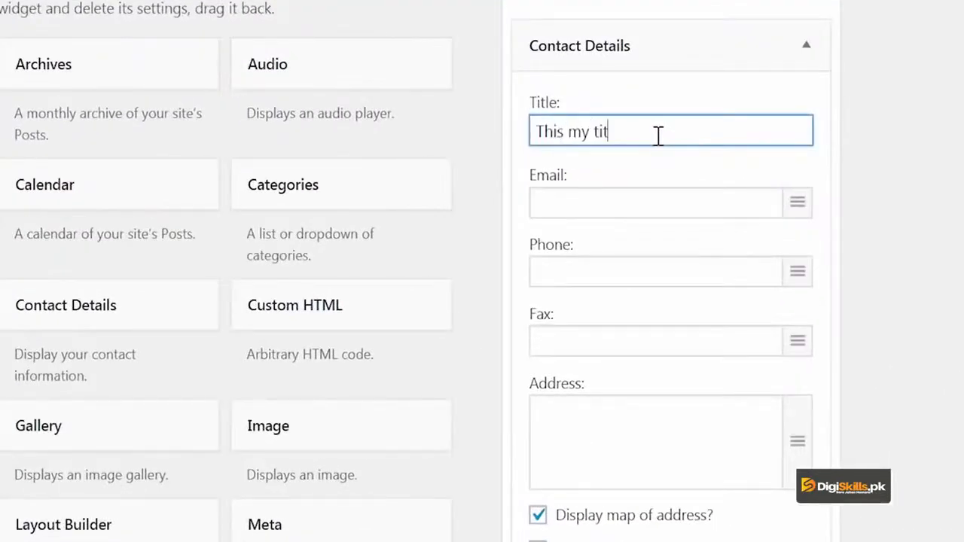
pyautogui.press('Tab')
pyautogui.press('Tab')
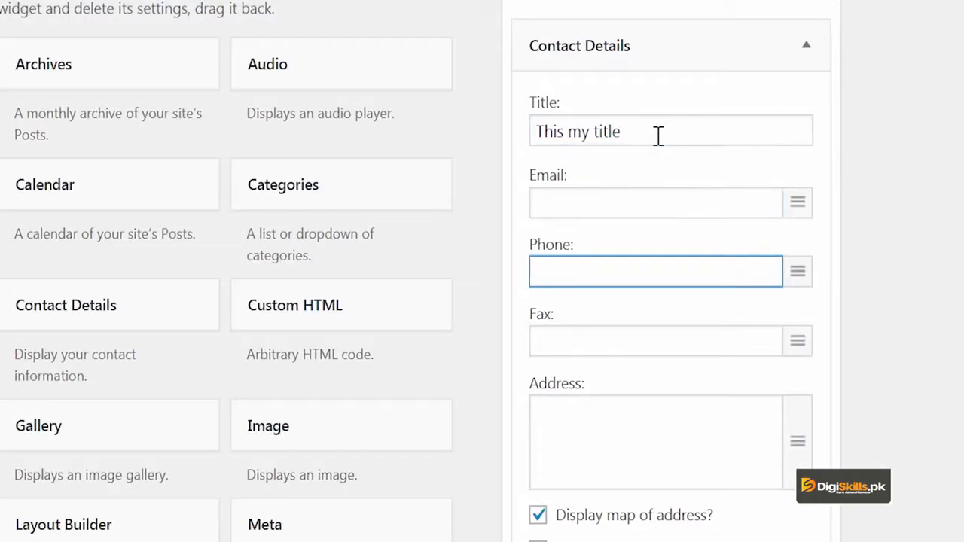
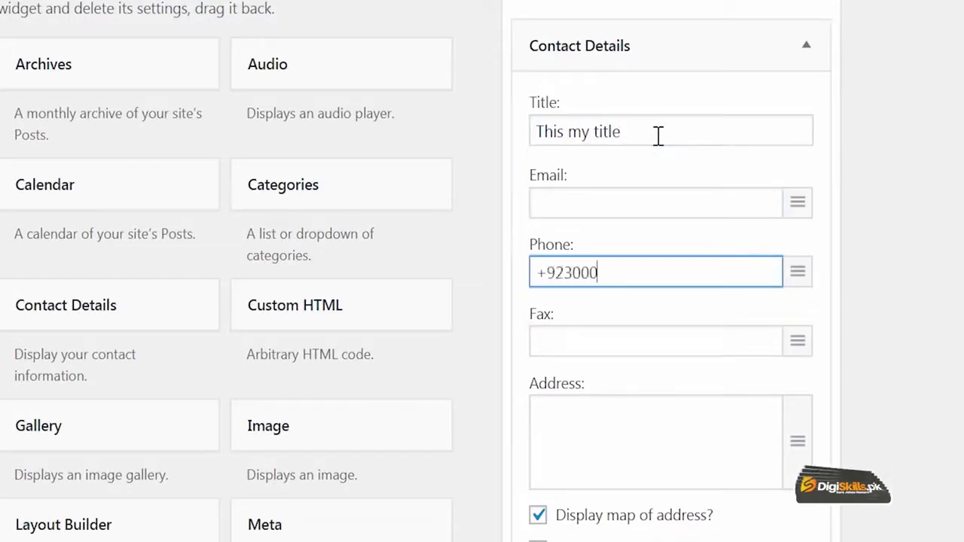
pyautogui.click(547, 196)
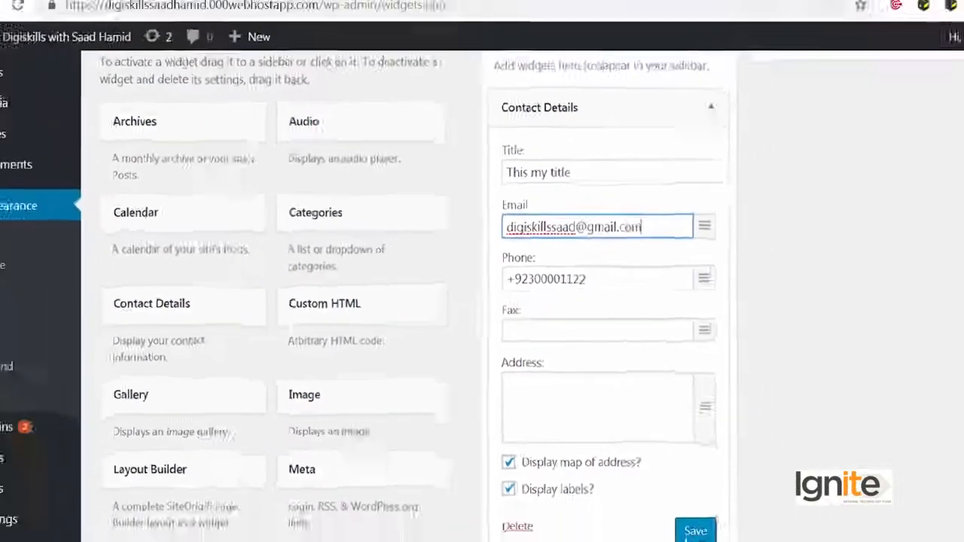
pyautogui.click(777, 541)
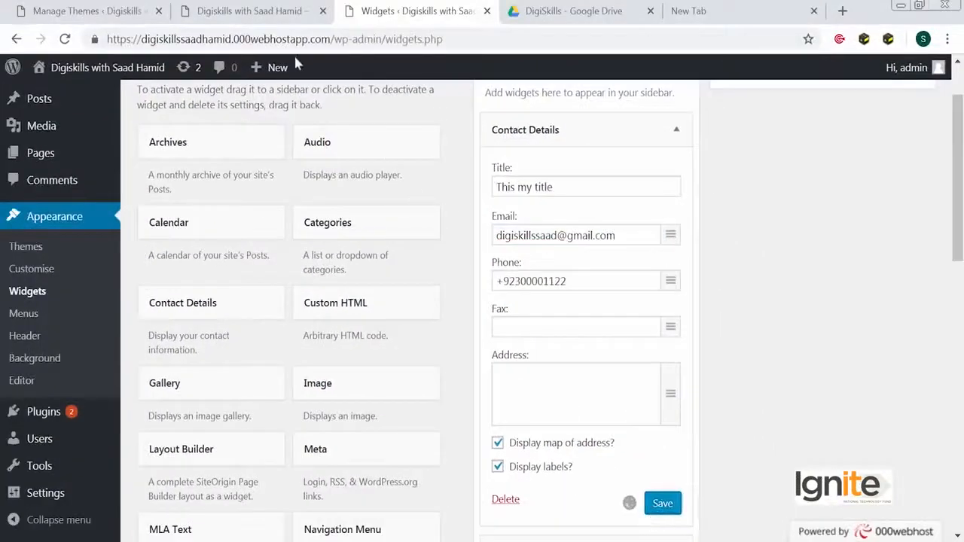
pyautogui.click(271, 12)
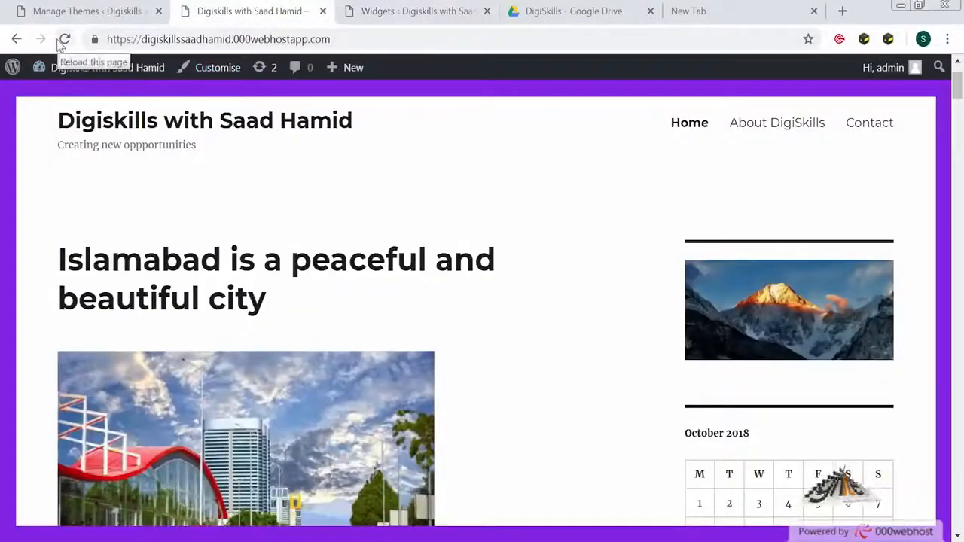
pyautogui.click(63, 41)
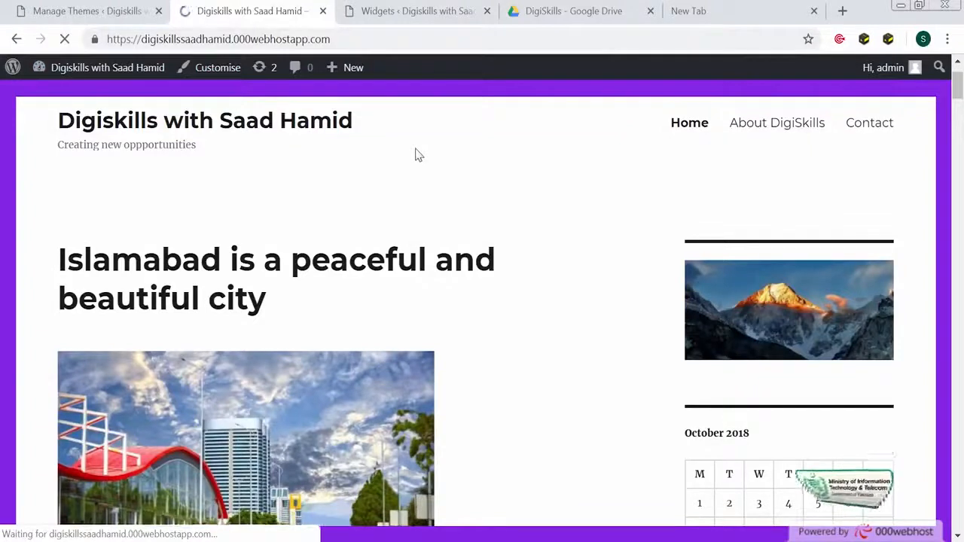